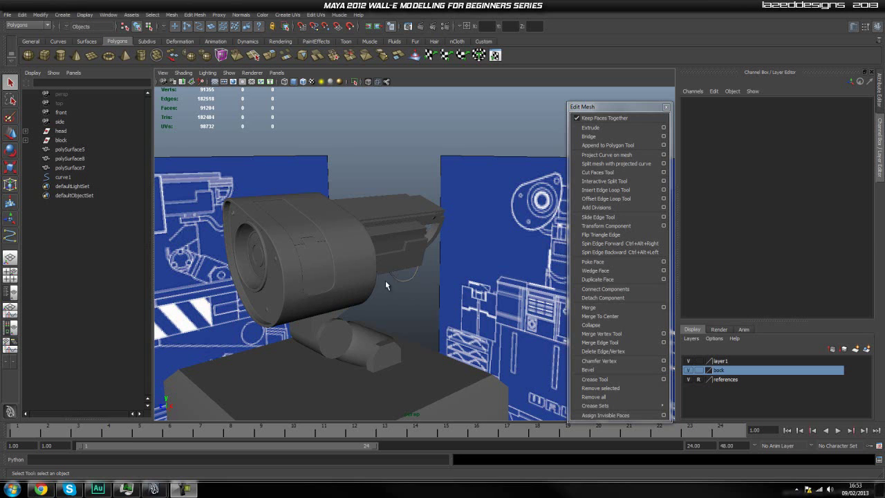
Examine the cable behind the head from several angles and identify the curve it follows.
left_click_drag(403, 312, 349, 301, "alt")
left_click(444, 251)
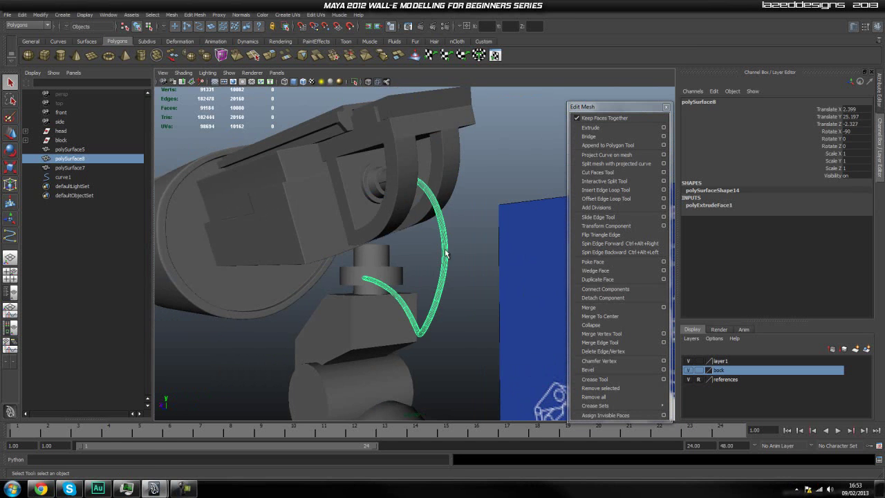
left_click(478, 240)
scroll(479, 281, "up", 2)
left_click_drag(339, 334, 376, 336, "alt")
left_click(417, 342)
left_click_drag(486, 172, 437, 259, "alt")
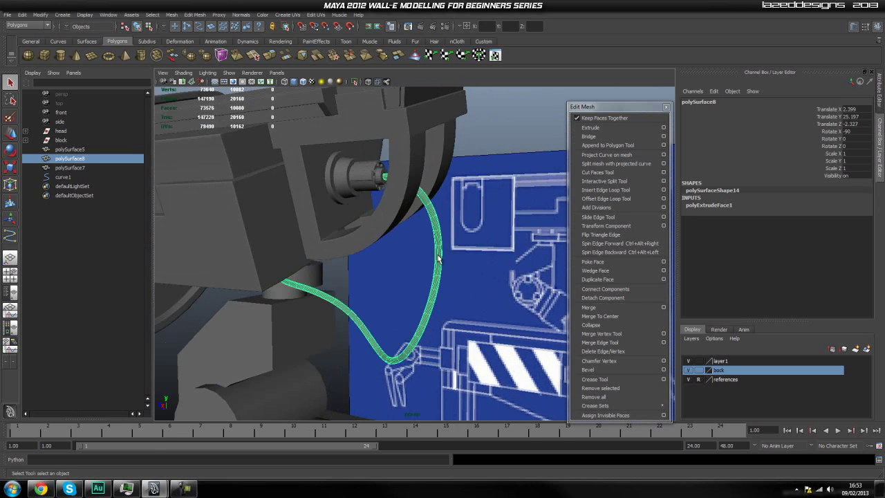
left_click(78, 178)
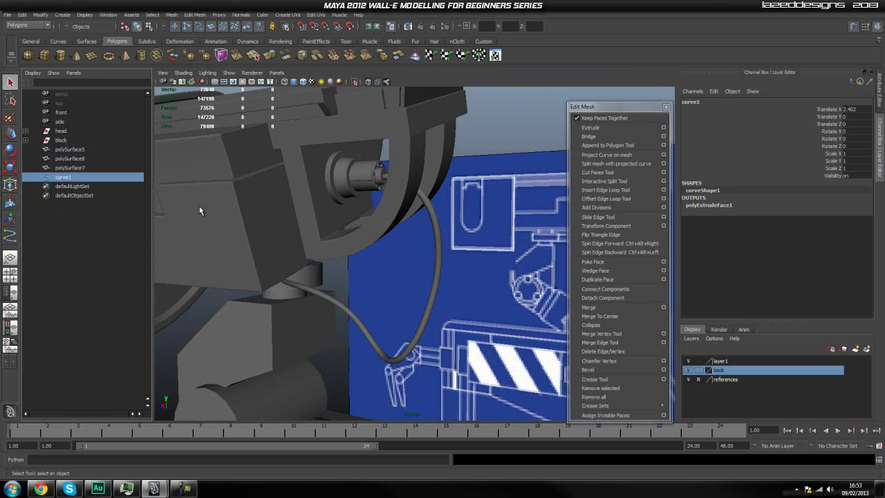
left_click(522, 147)
In the side view with X-ray shading on, show the control vertices of curve1.
key("space")
left_click_drag(423, 275, 477, 278)
right_click_drag(488, 291, 408, 279, "alt")
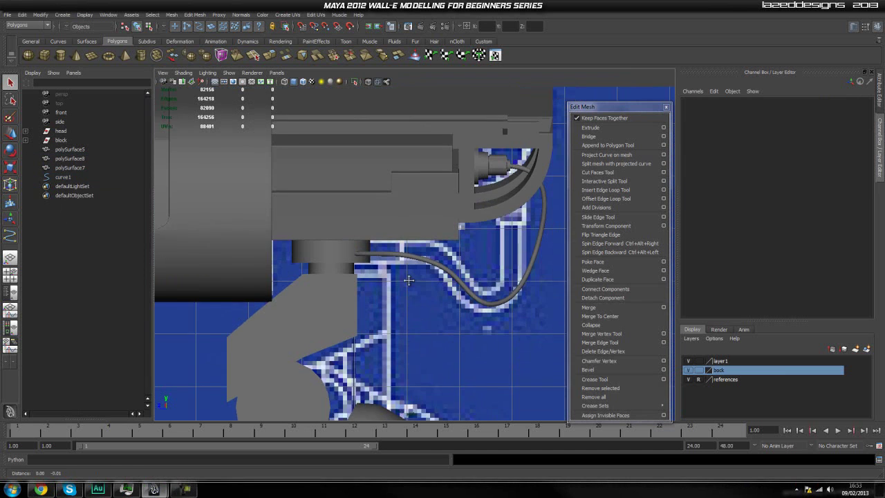
middle_click_drag(409, 279, 336, 278, "alt")
right_click_drag(336, 279, 487, 267, "alt")
middle_click_drag(495, 261, 442, 273, "alt")
scroll(432, 271, "up", 2)
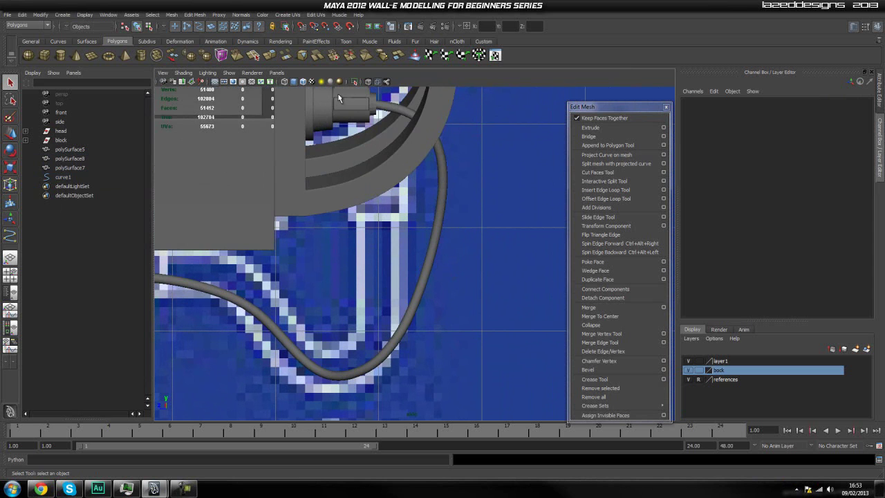
left_click(368, 82)
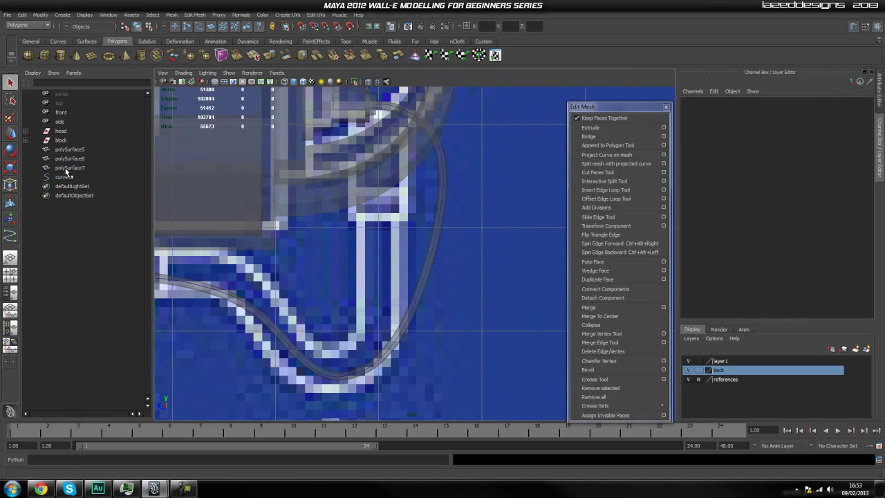
left_click(66, 177)
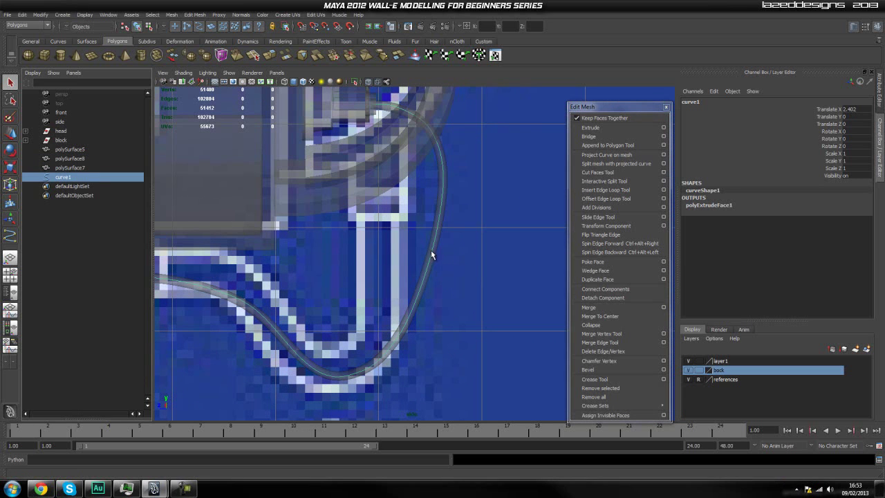
right_click(453, 236)
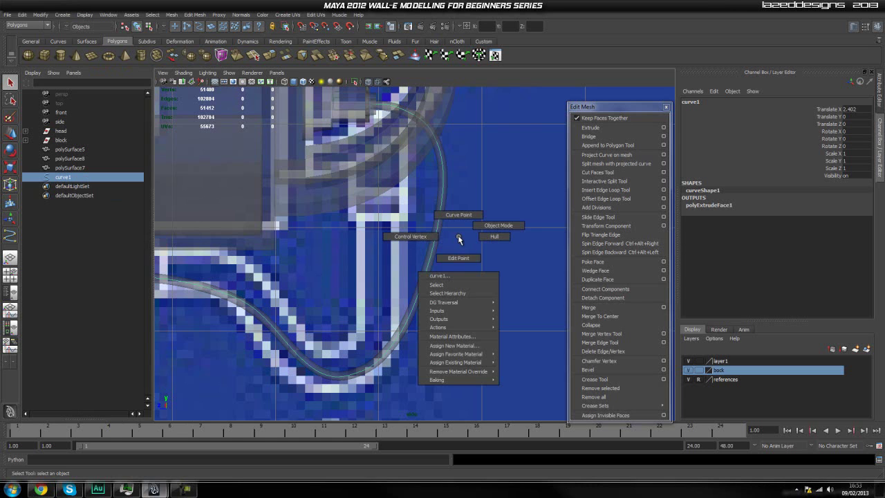
left_click(429, 236)
Try to move a control vertex on the lower loop of the cable's curve.
scroll(438, 260, "up", 5)
middle_click_drag(471, 287, 497, 208, "alt")
middle_click_drag(389, 288, 389, 262, "alt")
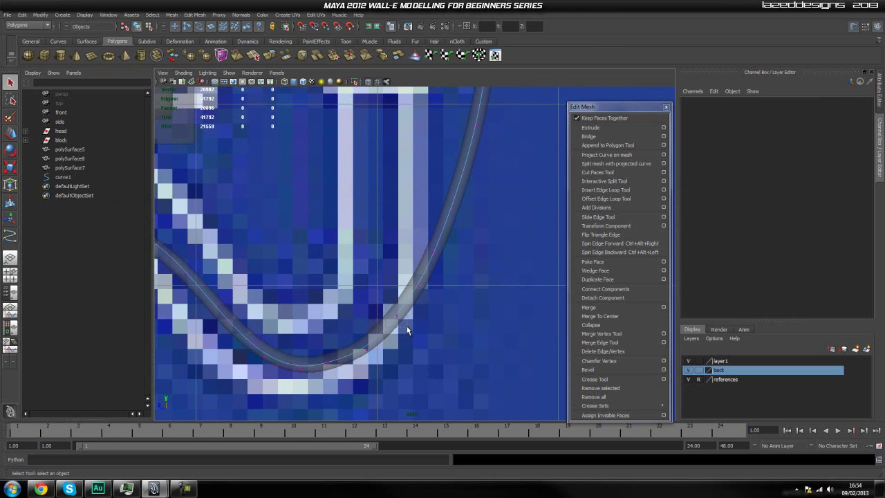
left_click(397, 317)
key("w")
mouse_move(394, 316)
left_mouse_down()
mouse_move(384, 311)
mouse_move(395, 322)
left_mouse_up()
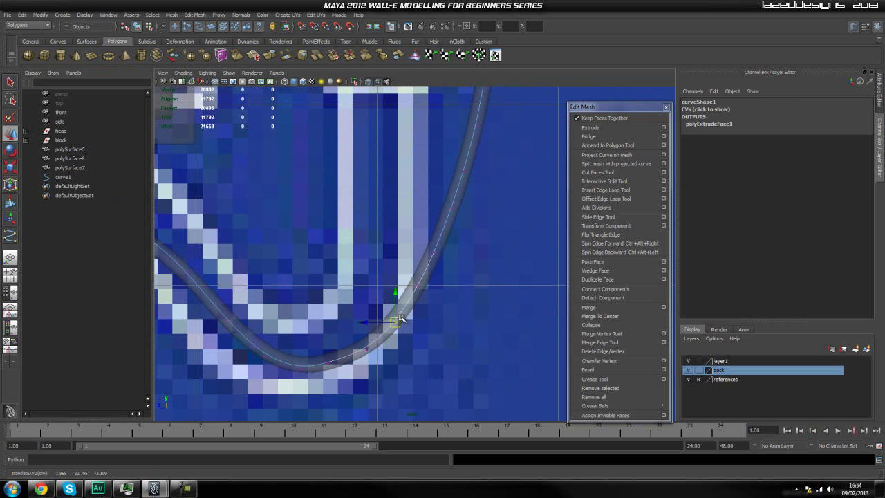
key("ctrl+z")
Adjust control vertices along the curve's lower loop and the stretch toward the neck against the blueprint.
middle_click_drag(250, 381, 286, 371, "alt")
left_click(302, 345)
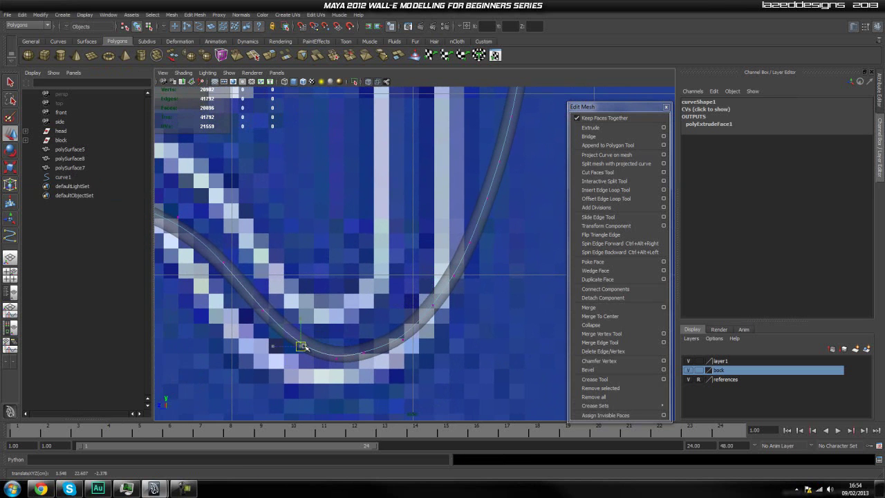
middle_click_drag(381, 280, 295, 413, "alt")
middle_click_drag(401, 252, 373, 395, "alt")
mouse_move(284, 337)
middle_mouse_down("alt")
mouse_move(308, 313)
mouse_move(246, 332)
mouse_move(287, 288)
mouse_move(416, 313)
middle_mouse_up("alt")
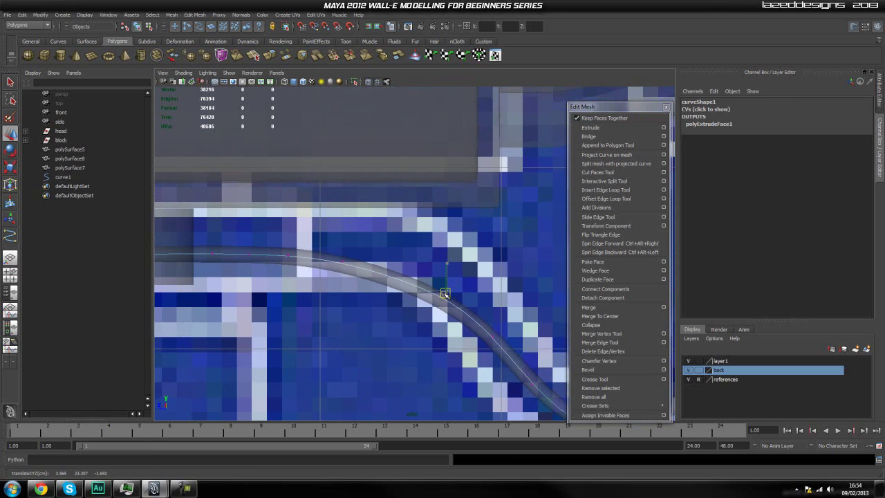
left_click(473, 269)
middle_click_drag(311, 296, 390, 320, "alt")
key("q")
Return to the perspective view, turn off X-ray shading, and compare the cable with and without smooth preview.
key("space")
left_click_drag(361, 303, 395, 331)
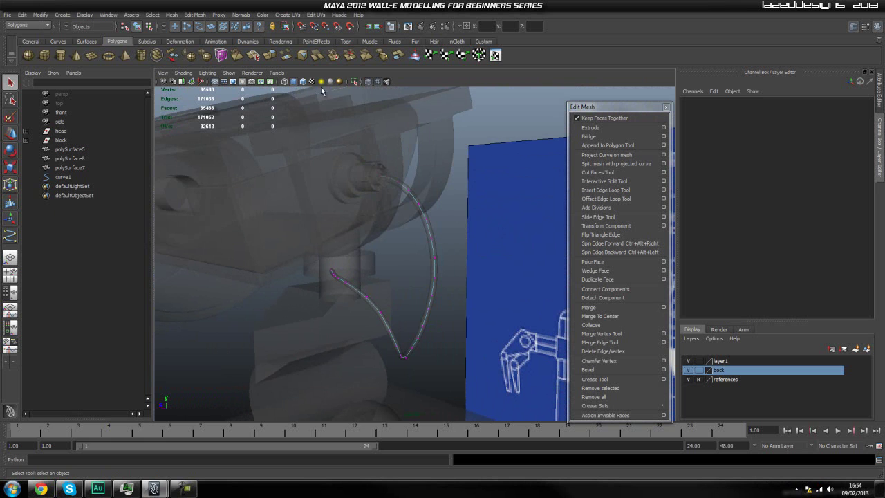
left_click(367, 82)
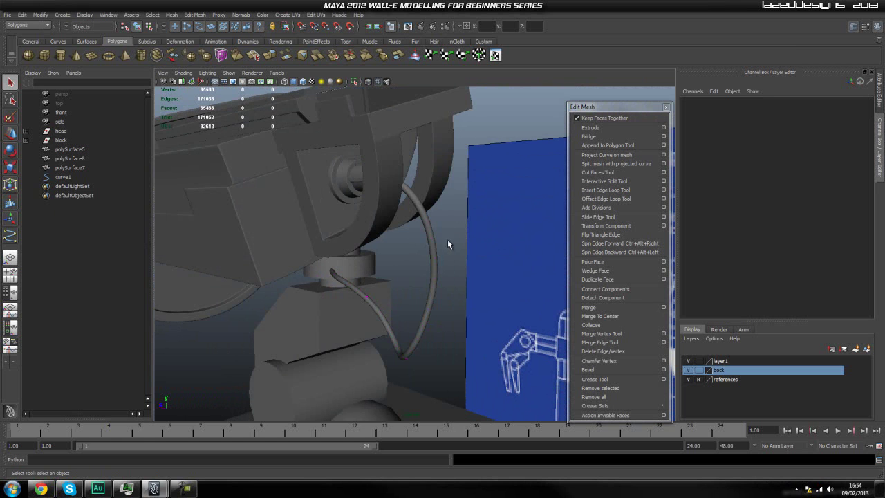
left_click_drag(448, 240, 490, 271, "alt")
left_click(449, 251)
key("1")
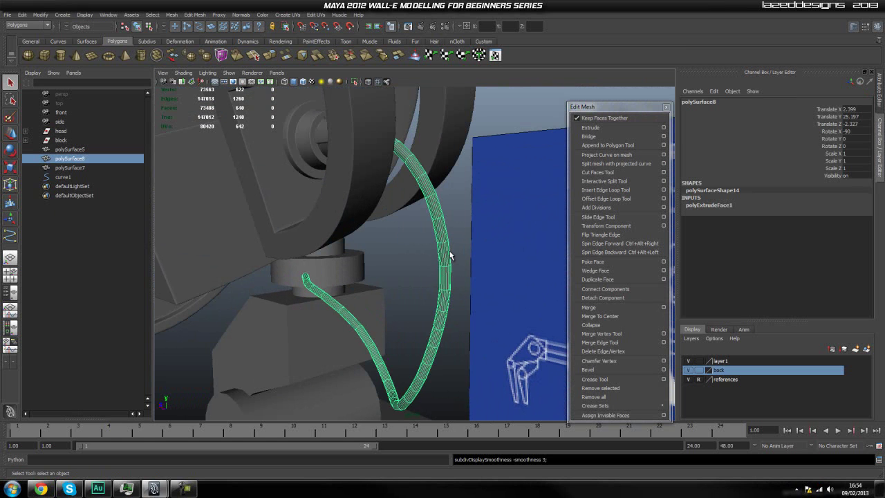
key("3")
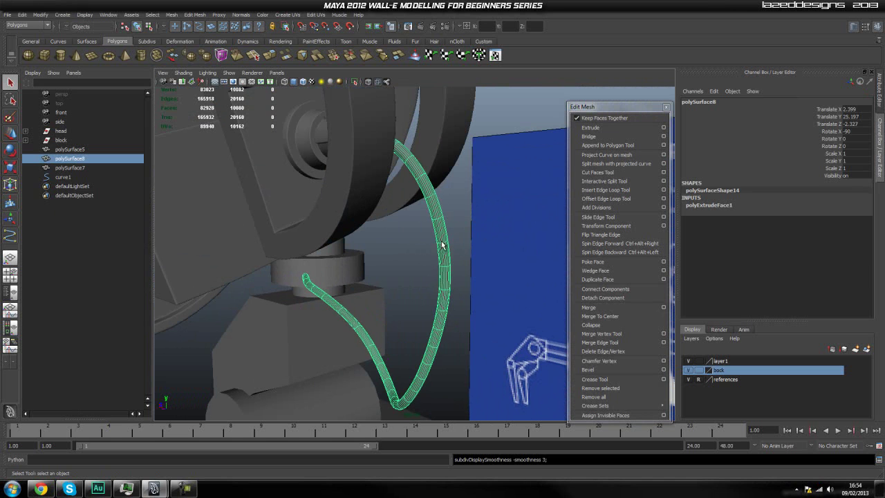
Put the cable in object mode and isolate it in the view.
right_click(442, 235)
right_click_drag(450, 231, 481, 223)
left_click(522, 224)
left_click_drag(522, 224, 418, 218, "alt")
left_click(385, 216)
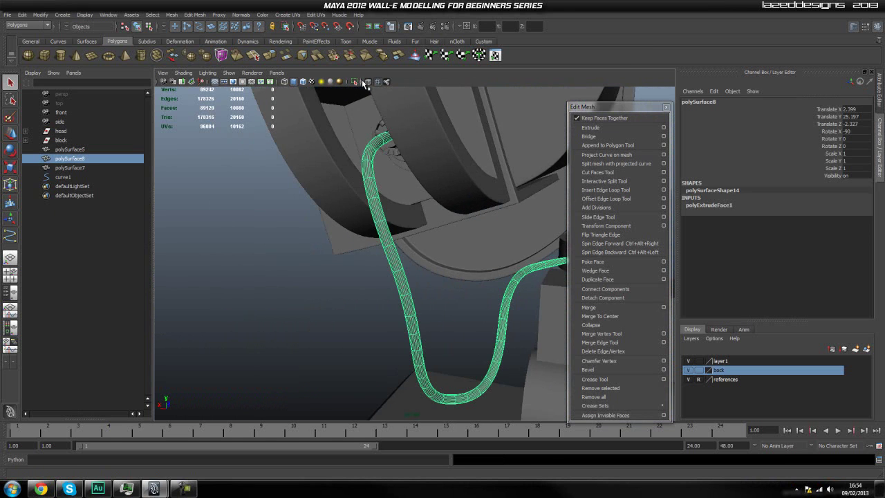
left_click(365, 82)
left_click_drag(365, 103, 422, 193, "alt")
left_click(362, 185)
left_click(400, 204)
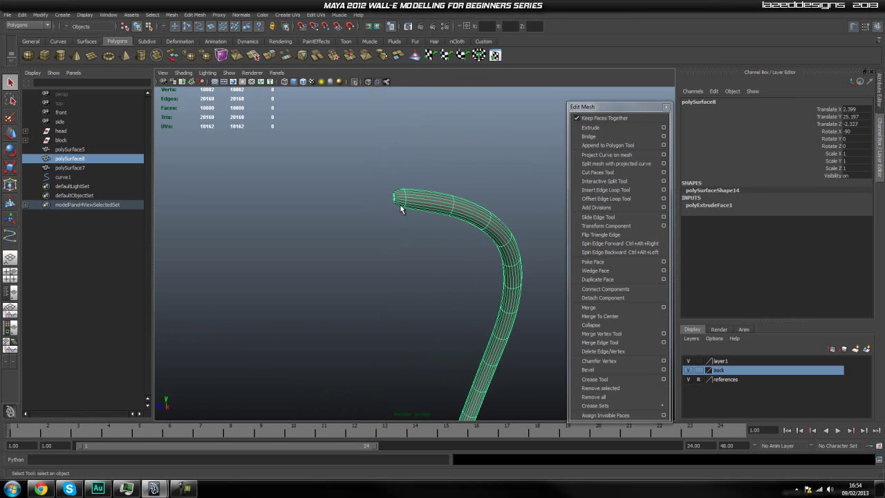
Turn off the cable's smooth preview and insert an edge loop around the tube close to its end cap.
left_click(396, 141)
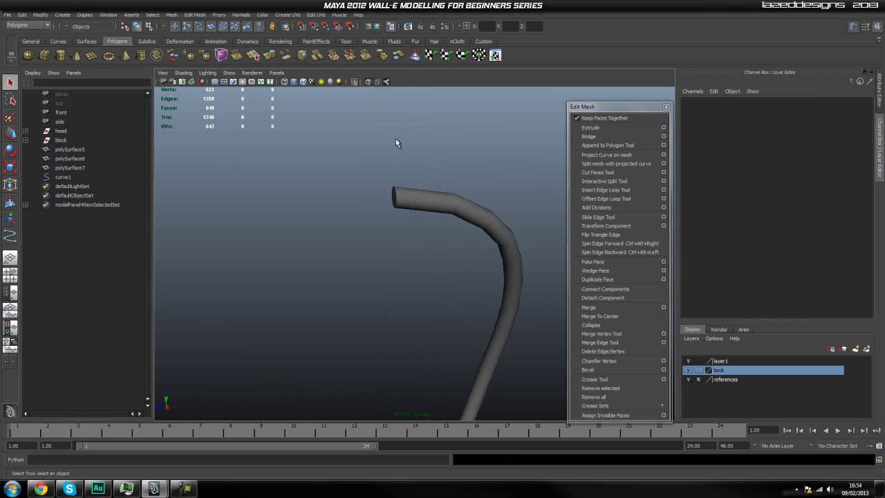
right_click_drag(396, 141, 412, 185, "alt")
left_click(418, 167)
middle_click_drag(419, 167, 422, 188, "alt")
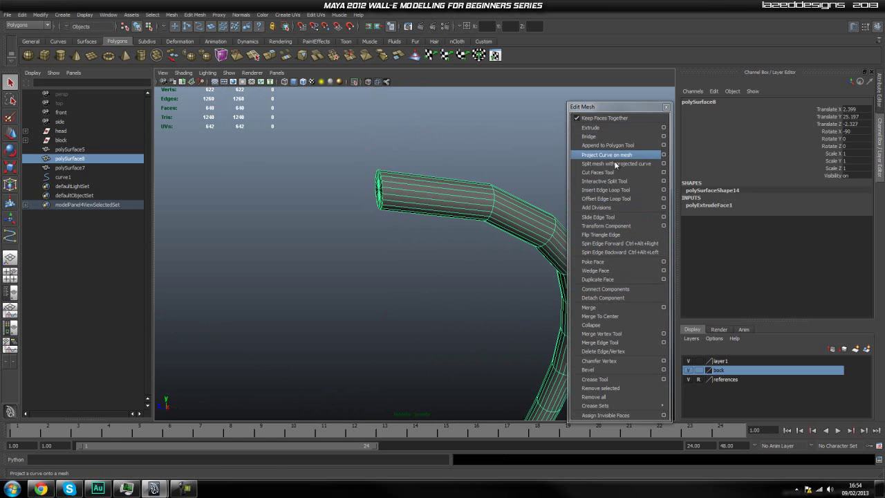
left_click(606, 190)
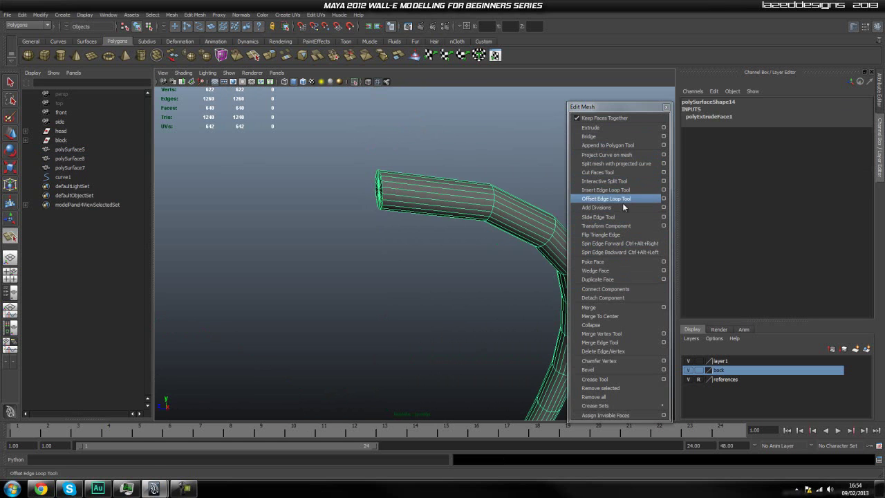
left_click(606, 190)
scroll(372, 220, "up", 3)
mouse_move(372, 220)
left_mouse_down("alt")
mouse_move(394, 223)
mouse_move(385, 215)
left_mouse_up("alt")
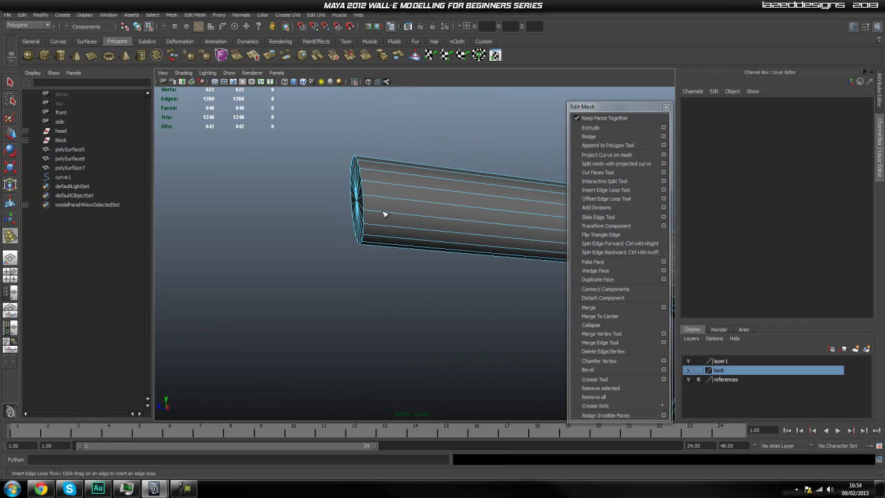
left_click(376, 201)
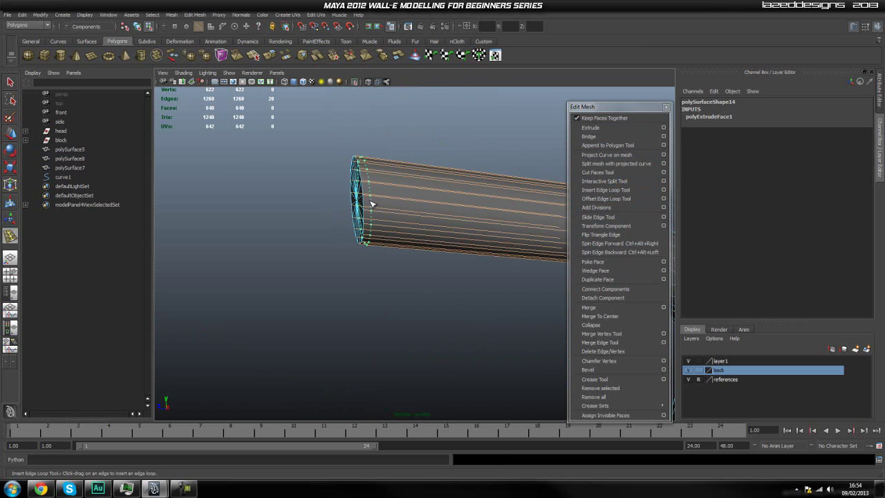
left_click(368, 201)
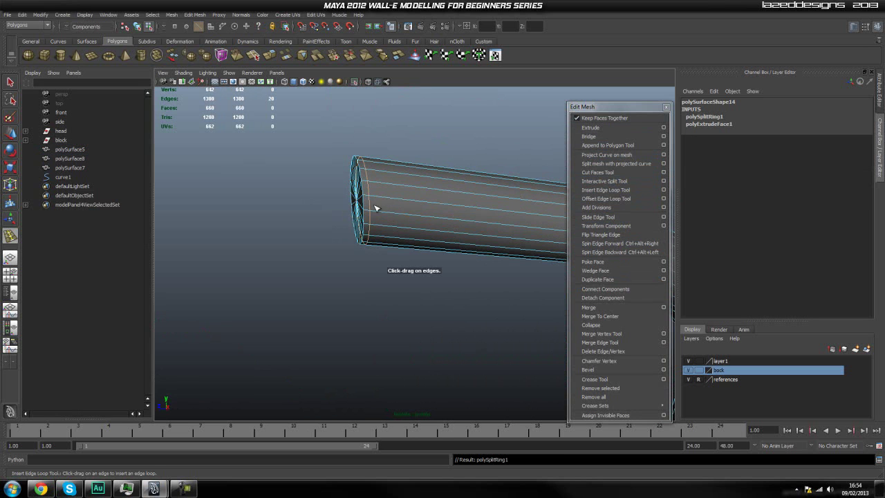
Insert a second edge loop beside the first and preview the cable end smoothed.
left_click_drag(379, 201, 379, 200)
right_click_drag(376, 197, 418, 190)
left_click(418, 191)
left_click(382, 257)
left_click_drag(380, 269, 429, 274, "alt")
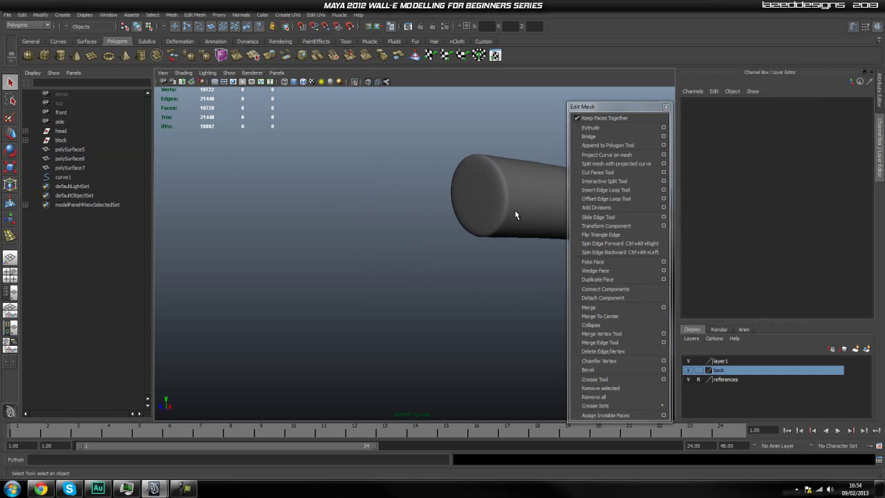
left_click(514, 209)
left_click_drag(514, 209, 473, 240, "alt")
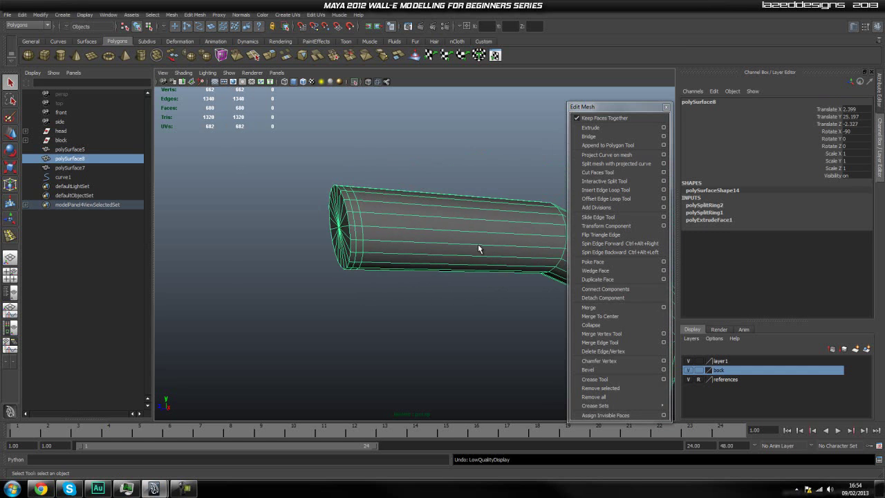
Undo the second edge loop and return the cable to object mode.
key("ctrl+z")
left_click(378, 240)
key("ctrl+z")
key("ctrl+z")
key("ctrl+z")
key("ctrl+z")
key("ctrl+z")
key("ctrl+z")
left_click(359, 275)
right_click_drag(372, 230, 404, 219)
left_click(373, 293)
mouse_move(373, 292)
left_mouse_down("alt")
mouse_move(390, 290)
mouse_move(370, 280)
left_mouse_up("alt")
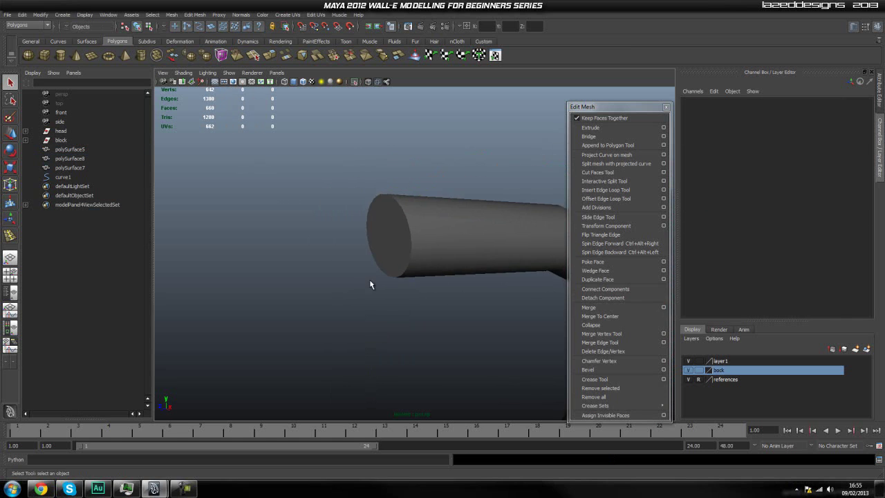
In face mode, box-select the faces at the cable's end and remove the tube's side faces from the selection.
right_click(364, 247)
right_click_drag(395, 238, 391, 254)
left_click_drag(385, 230, 374, 306, "alt")
middle_click_drag(374, 305, 368, 308, "alt")
left_click_drag(407, 311, 364, 299, "alt")
key("space")
left_click_drag(363, 298, 396, 305)
scroll(242, 293, "up", 2)
middle_click_drag(253, 298, 358, 288, "alt")
left_click_drag(315, 219, 369, 282)
left_click_drag(373, 210, 364, 315, "ctrl")
Check the cap face selection at the cable's end in the perspective view.
key("space")
left_click_drag(367, 284, 368, 263)
left_click_drag(388, 312, 363, 282, "alt")
key("space")
key("space")
scroll(370, 336, "down", 5)
middle_click_drag(369, 345, 371, 211, "alt")
left_click_drag(371, 211, 429, 302, "alt")
key("f")
scroll(428, 306, "down", 3)
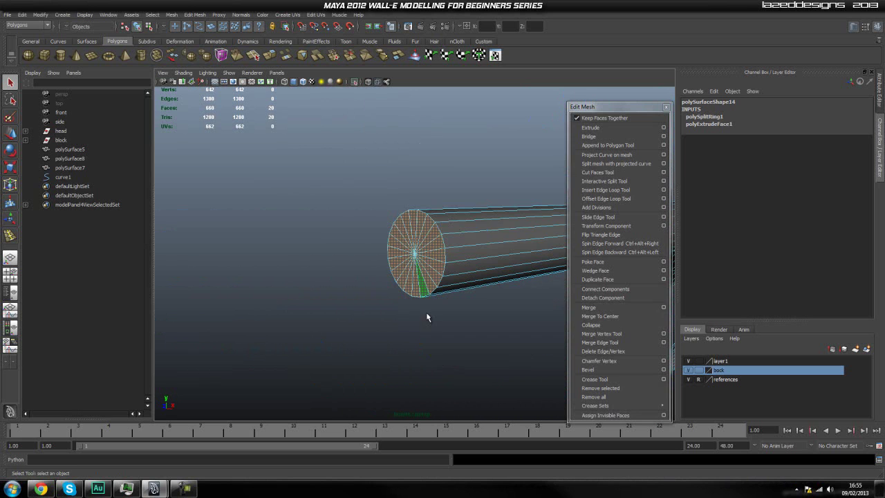
Extrude the cap faces, scale them slightly inward, and insert an edge loop around the tube near the cap.
left_click(591, 127)
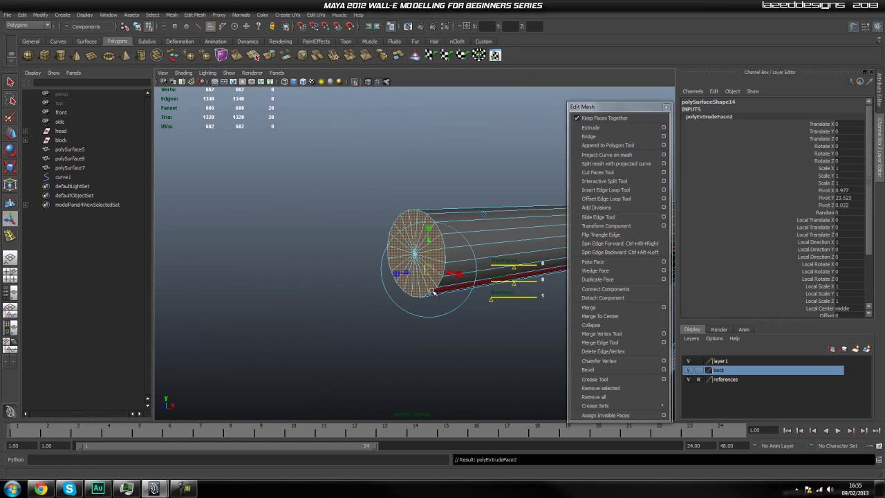
left_click_drag(414, 255, 411, 264)
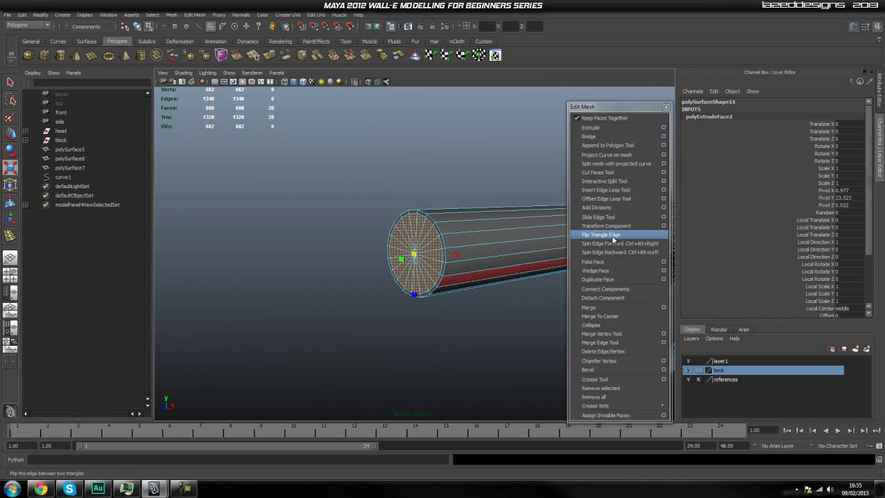
left_click(614, 190)
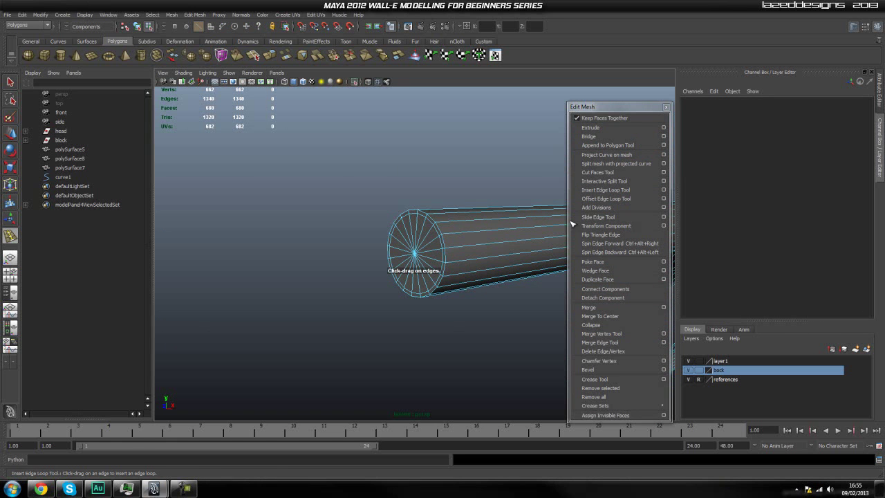
left_click(457, 249)
right_click_drag(451, 252, 462, 231)
left_click(488, 190)
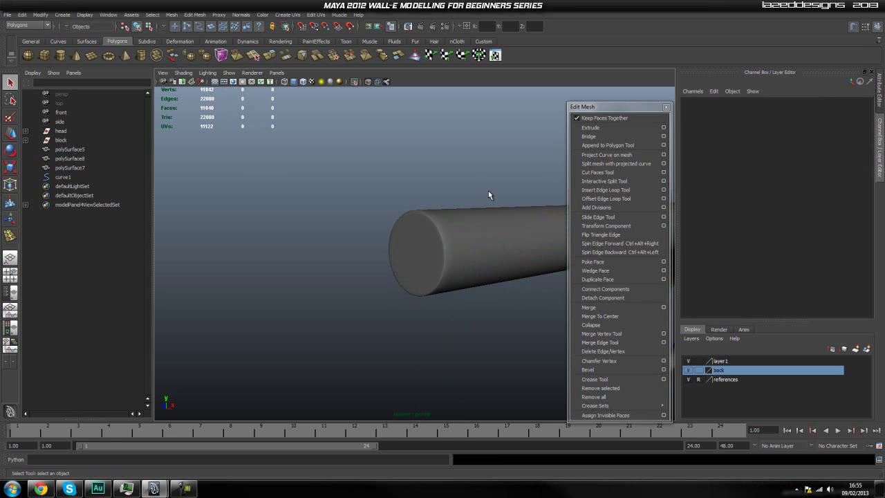
Turn off smooth preview, select a face near the cable's other end, and frame it in the side view.
left_click(481, 259)
scroll(495, 195, "down", 5)
middle_click_drag(495, 195, 432, 310, "alt")
left_click_drag(433, 310, 450, 353, "alt")
right_click_drag(540, 286, 540, 307)
left_click(540, 283)
scroll(539, 283, "up", 7)
key("f")
key("space")
left_click_drag(460, 316, 488, 315)
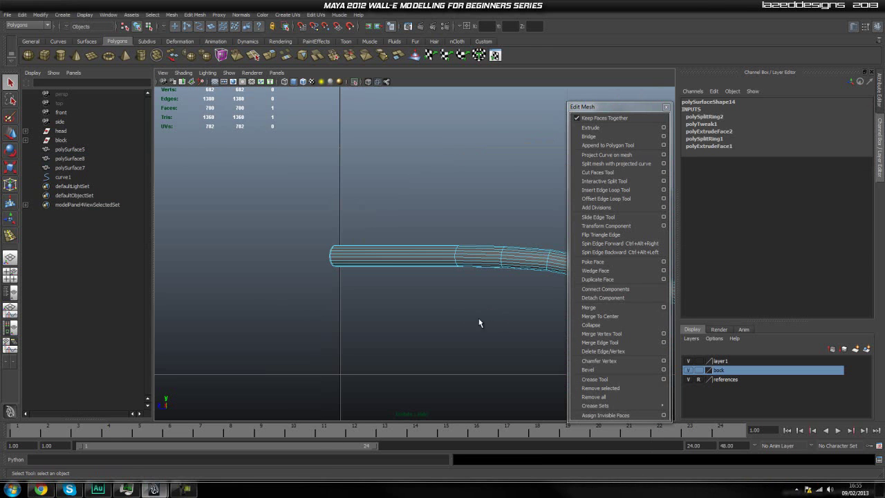
Box-select the faces at the cable's upper end in the side view and take the side faces out of the selection.
left_click(352, 203)
scroll(439, 195, "down", 8)
middle_click_drag(439, 194, 384, 247, "alt")
scroll(425, 302, "up", 3)
scroll(425, 302, "up", 6)
middle_click_drag(419, 312, 384, 268, "alt")
left_click_drag(365, 231, 441, 326)
left_click_drag(454, 258, 424, 348)
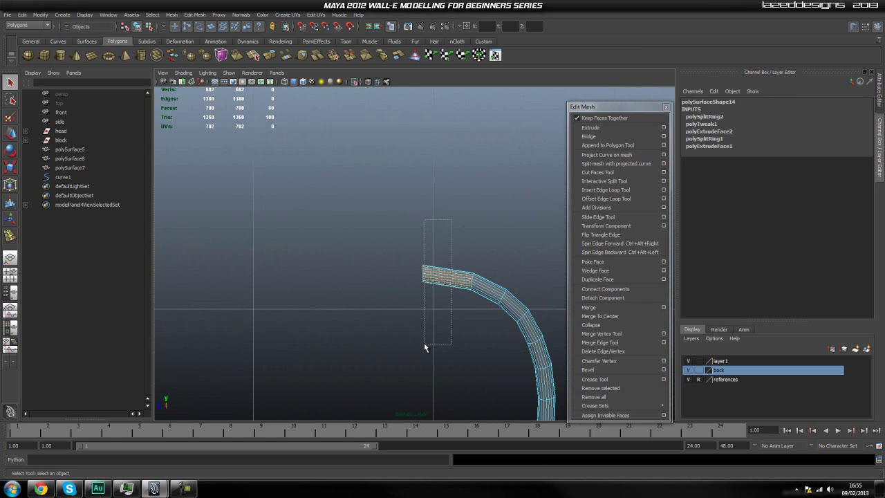
key("space")
left_click_drag(439, 306, 409, 317)
key("f")
key("Delete")
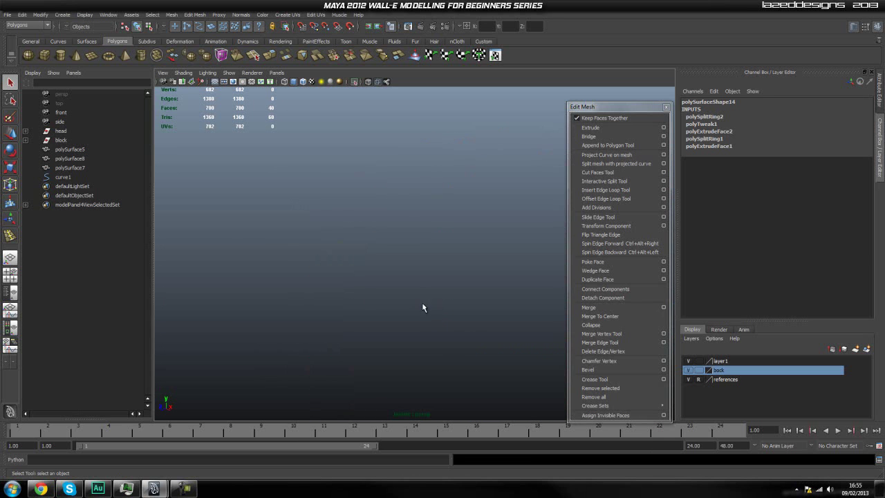
scroll(422, 307, "down", 5)
scroll(421, 309, "up", 4)
double_click(431, 284, "shift")
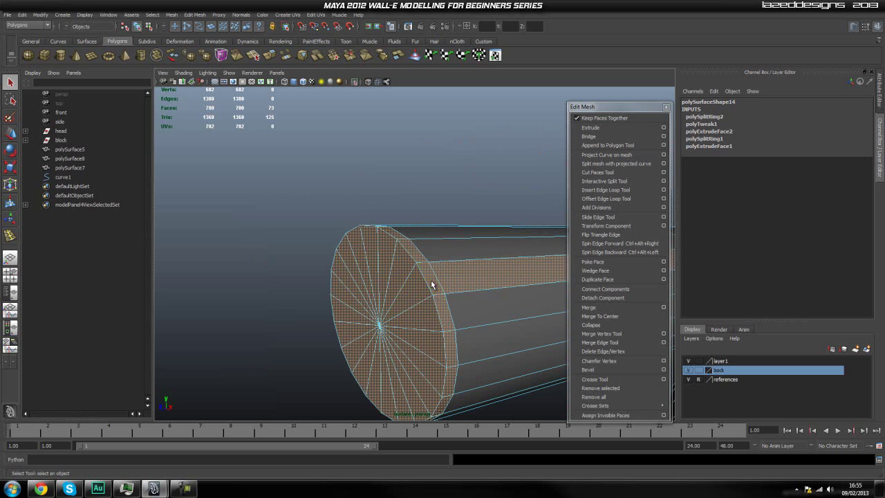
left_click(325, 250)
Select the cap faces at the cable's upper end, extrude them and preview the cable smoothed.
scroll(380, 310, "down", 4)
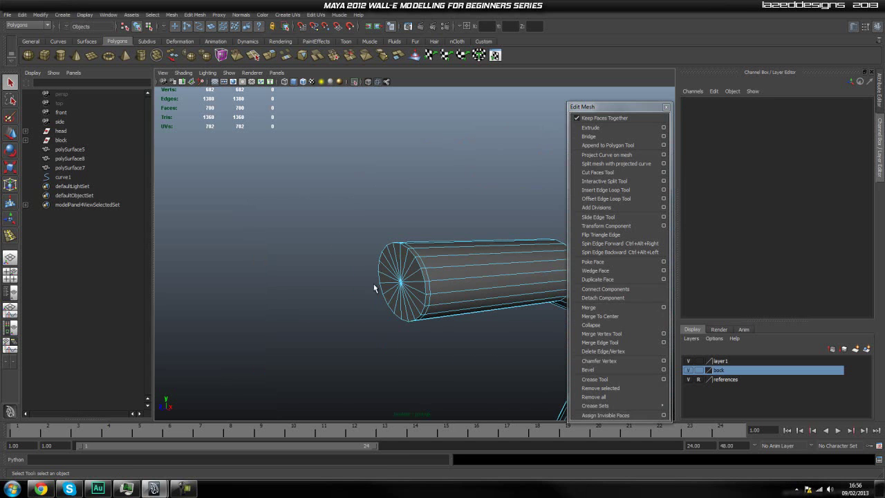
left_click_drag(385, 279, 388, 272)
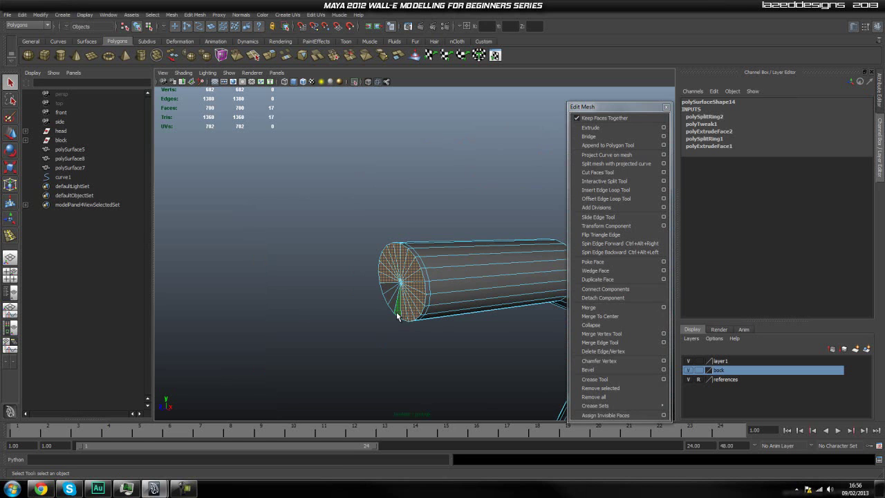
left_click(606, 127)
left_click_drag(399, 283, 397, 291)
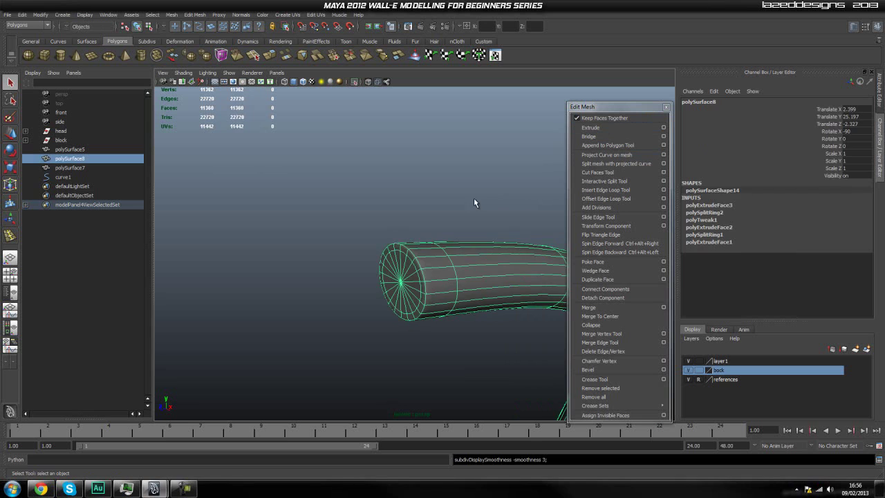
Turn off the cable's isolation and examine how it runs between the head and the neck.
left_click(470, 336)
left_click_drag(470, 337, 405, 345, "alt")
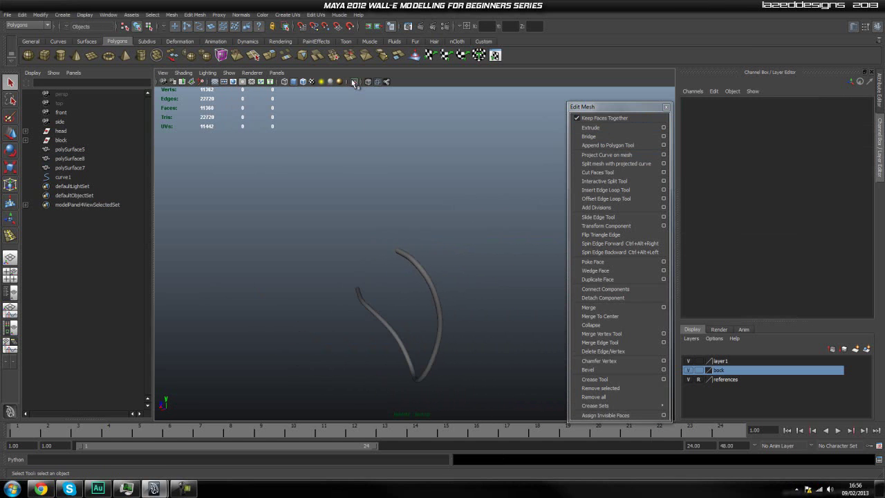
left_click(351, 82)
left_click_drag(518, 319, 462, 302, "alt")
middle_click_drag(462, 301, 405, 285, "alt")
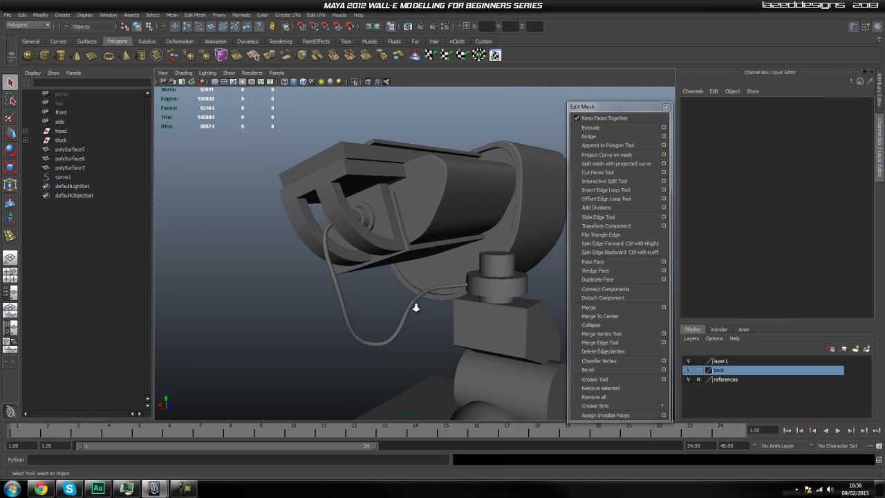
left_click_drag(415, 306, 474, 327, "alt")
scroll(458, 335, "up", 3)
middle_click_drag(446, 304, 431, 265, "alt")
Examine up close where the cable enters the round connector behind the head.
left_click(481, 275)
left_click_drag(481, 275, 393, 227, "alt")
middle_click_drag(393, 228, 387, 278, "alt")
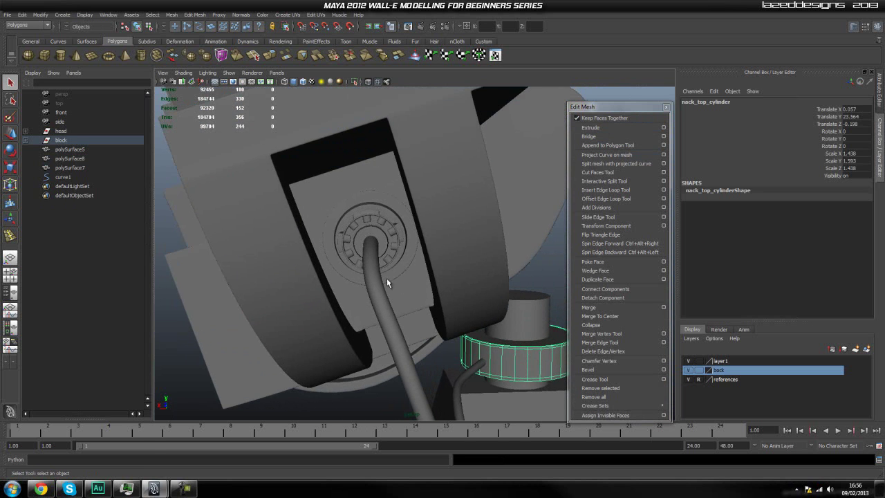
left_click(375, 248)
left_click_drag(374, 248, 432, 262, "alt")
scroll(432, 276, "up", 5)
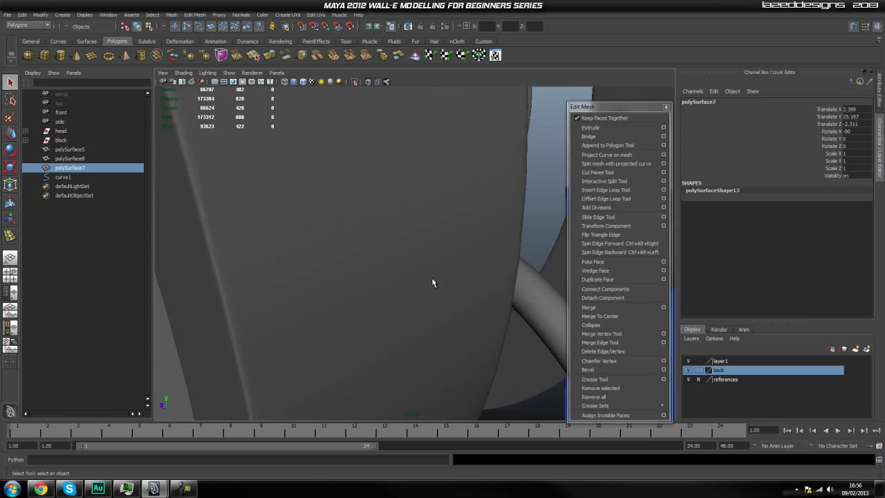
left_click_drag(433, 296, 412, 228, "alt")
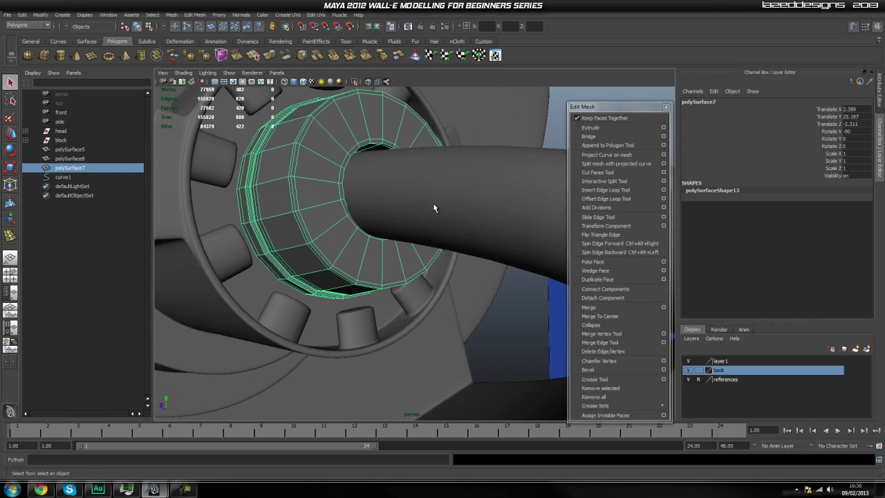
left_click(79, 177)
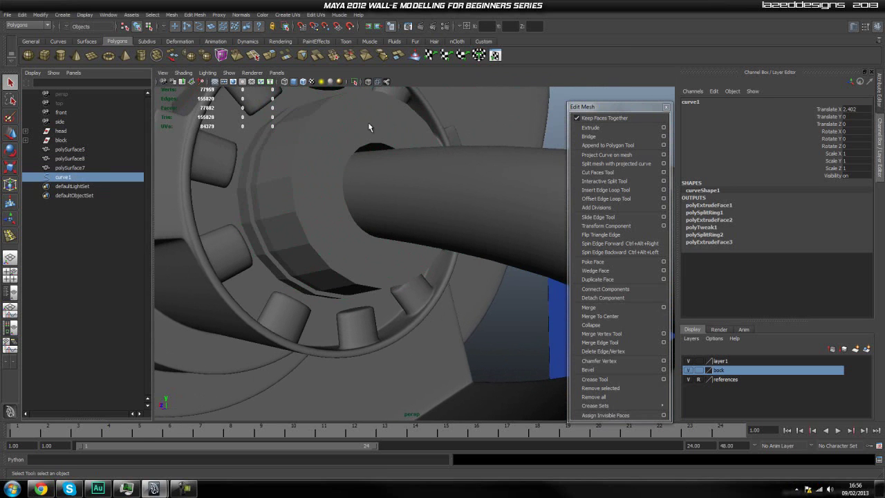
left_click(368, 81)
left_click_drag(419, 186, 352, 91, "alt")
left_click(369, 82)
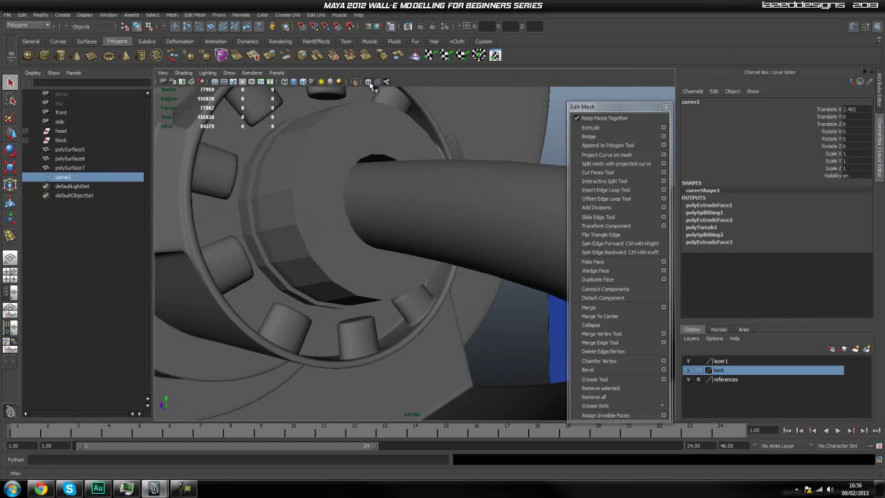
left_click(418, 219)
right_click_drag(419, 219, 380, 216)
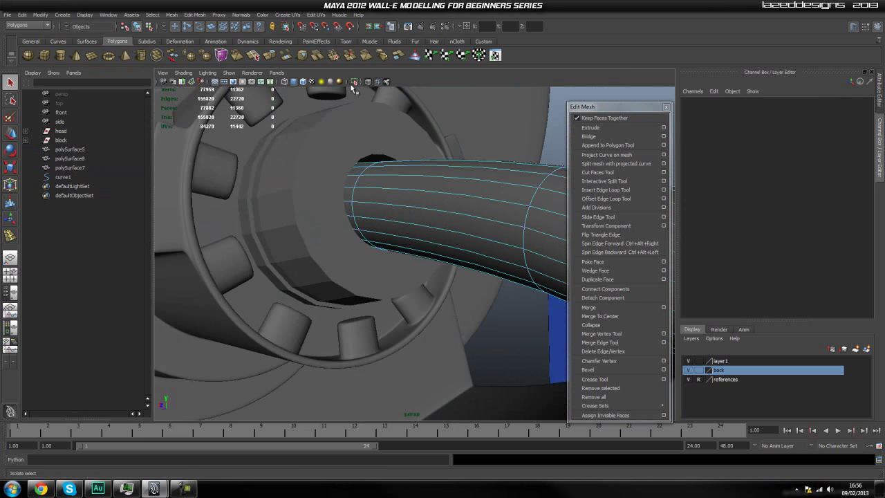
Isolate curve1 and show its control vertices in the side view.
left_click(62, 177)
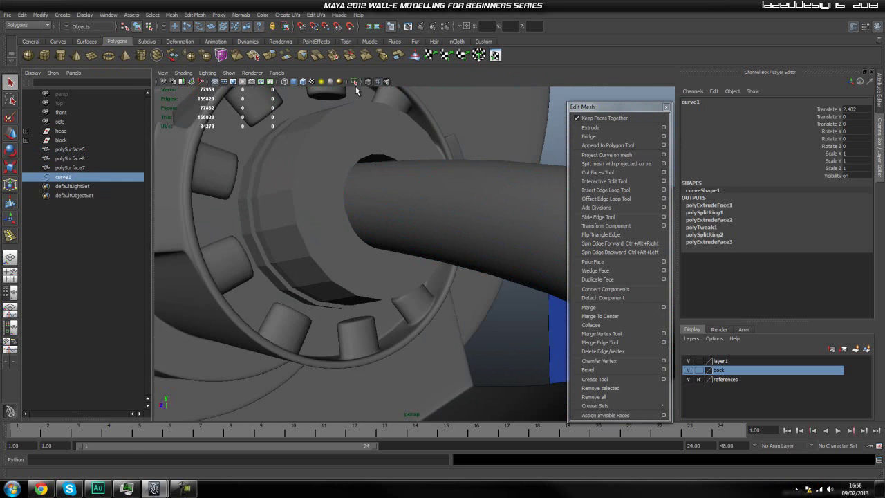
left_click(355, 83)
right_click_drag(431, 194, 390, 195)
left_click_drag(426, 218, 443, 225, "alt")
middle_click_drag(399, 217, 407, 219, "alt")
scroll(428, 227, "down", 3)
key("space")
left_click_drag(423, 222, 435, 223)
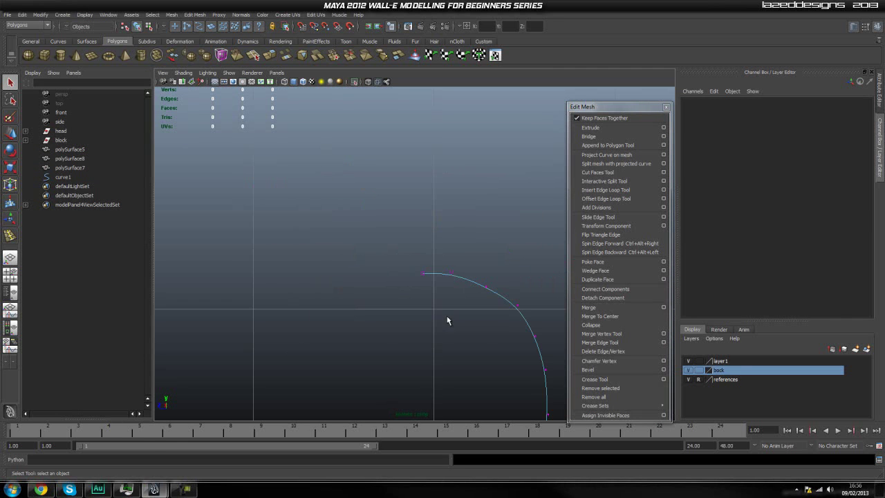
Raise the second and third control vertices at the curve's upper end so it leaves the connector straighter.
scroll(447, 320, "up", 5)
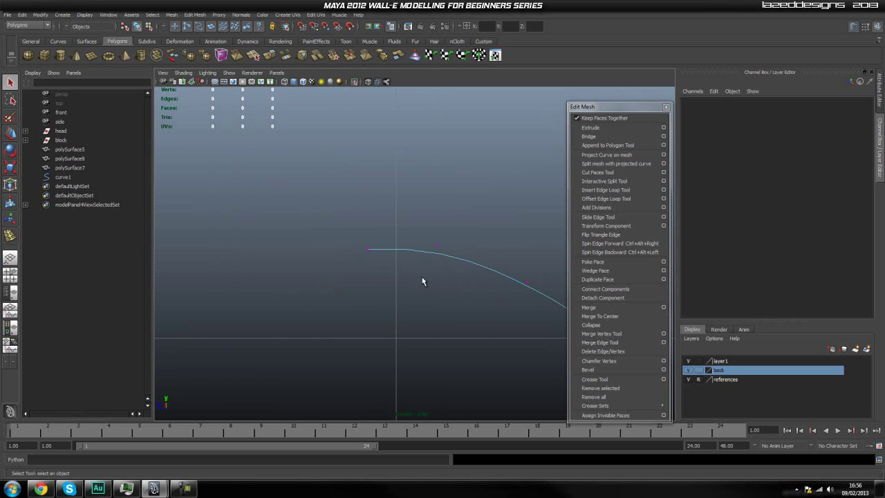
left_click(437, 244)
key("w")
left_click_drag(438, 216, 437, 215)
left_click(526, 281)
left_click_drag(529, 253, 530, 225)
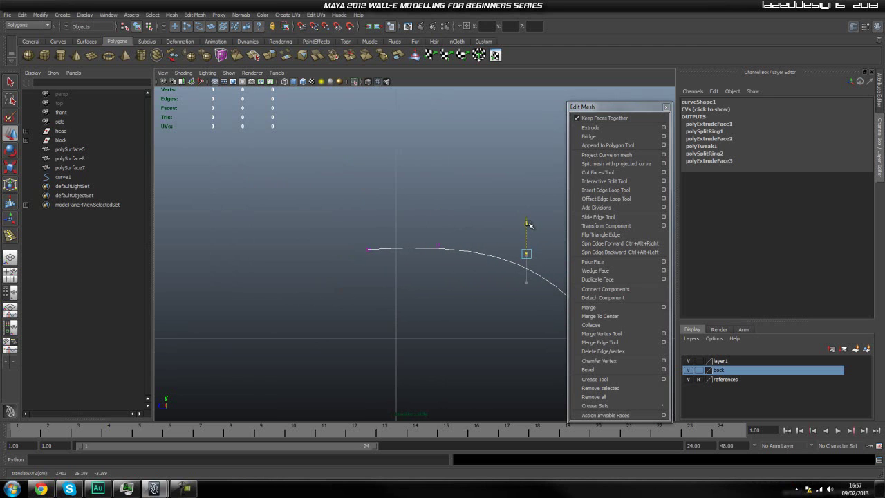
key("q")
right_click(432, 246)
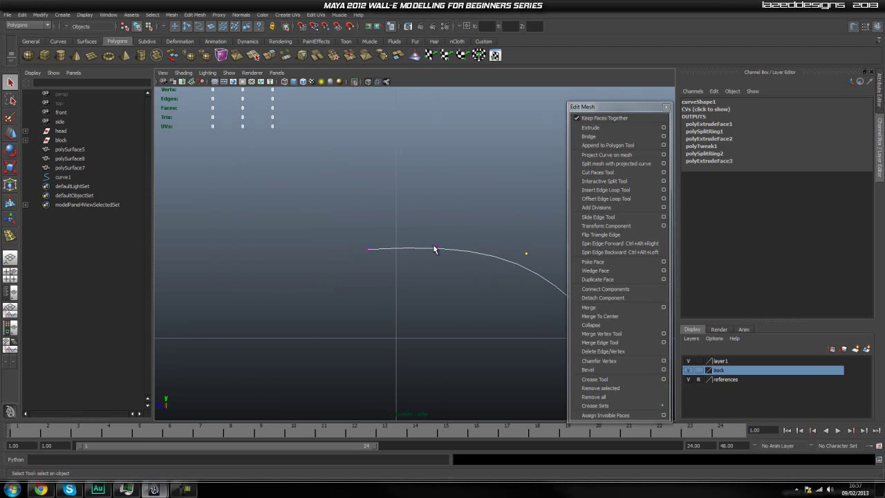
right_click_drag(428, 247, 419, 248)
left_click(421, 268)
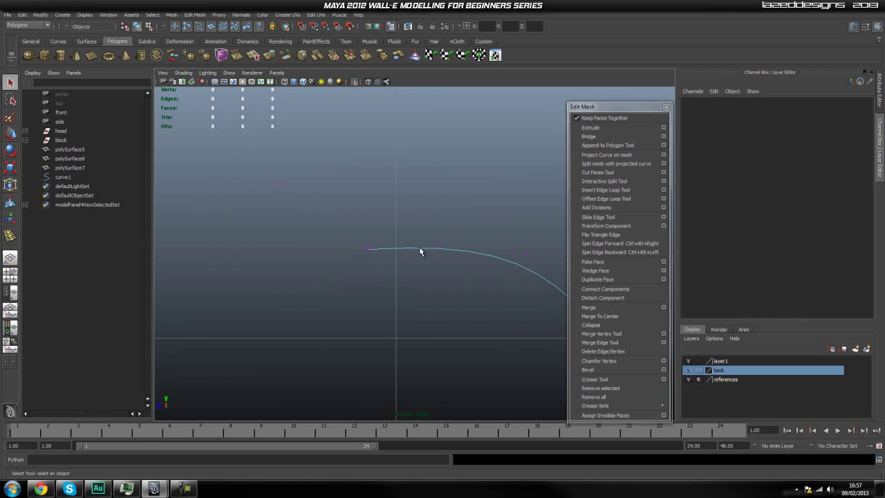
right_click(421, 250)
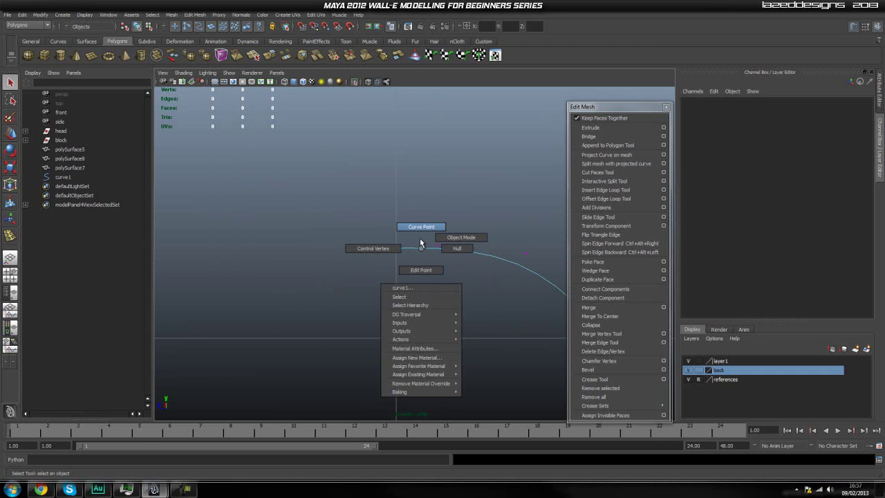
right_click_drag(420, 238, 427, 240)
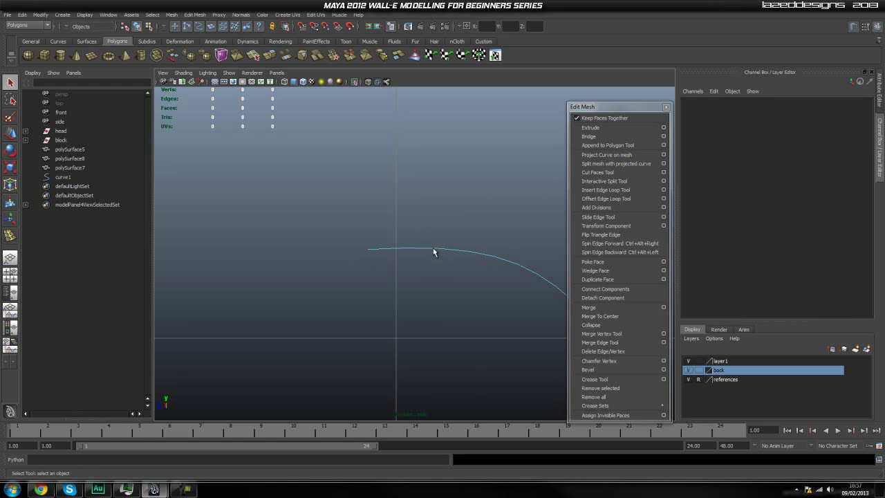
Display the curve's control vertices again and nudge the third one from the upper end slightly higher.
right_click(434, 251)
left_click(409, 249)
middle_click_drag(490, 259, 468, 262, "alt")
left_click_drag(503, 235, 489, 253)
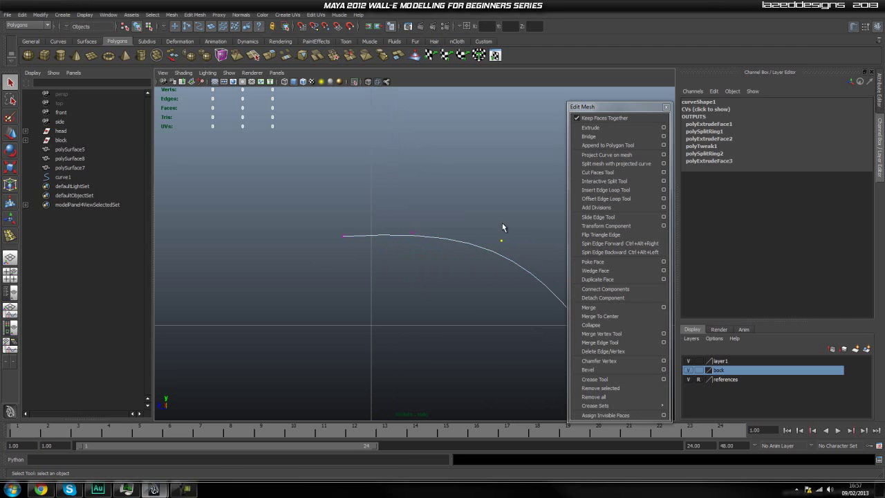
key("w")
left_click_drag(501, 213, 502, 213)
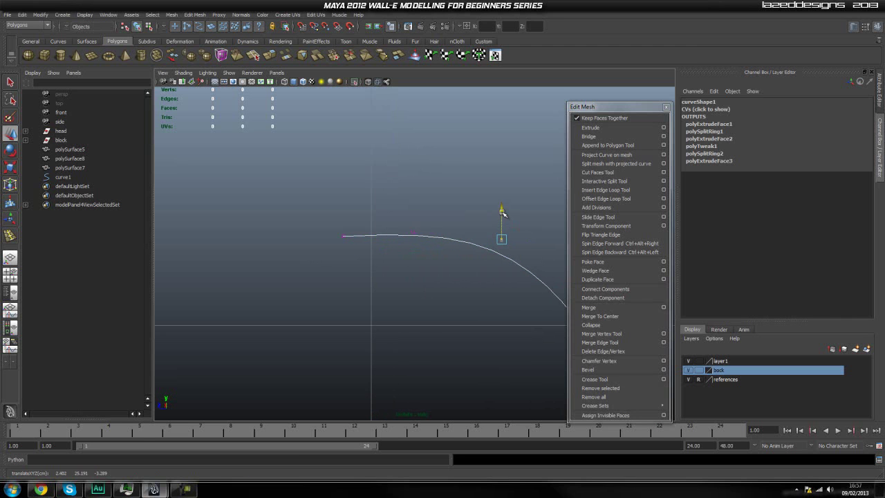
left_click(447, 286)
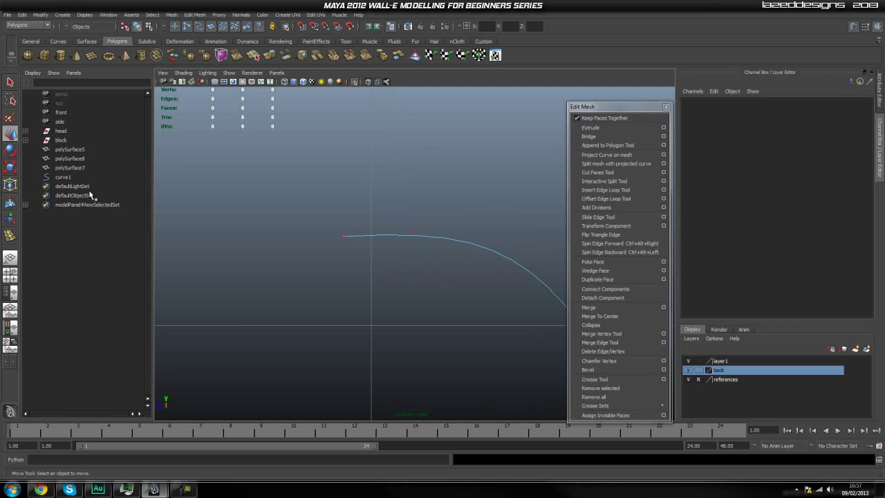
Show the full model and duplicate the round connector at the cable's head end.
left_click(355, 82)
left_click_drag(448, 198, 293, 226, "alt")
right_click(290, 222)
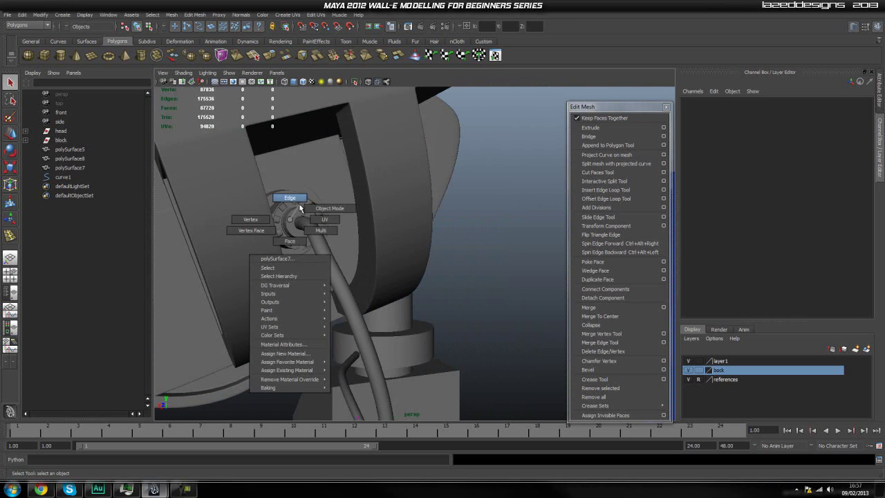
right_click_drag(301, 208, 311, 209)
left_click(297, 218)
key("ctrl+d")
Move the duplicated connector to the cable's end at the wide neck cylinder, at about X -0.15, Y 24.18, Z -1.25.
scroll(398, 283, "down", 5)
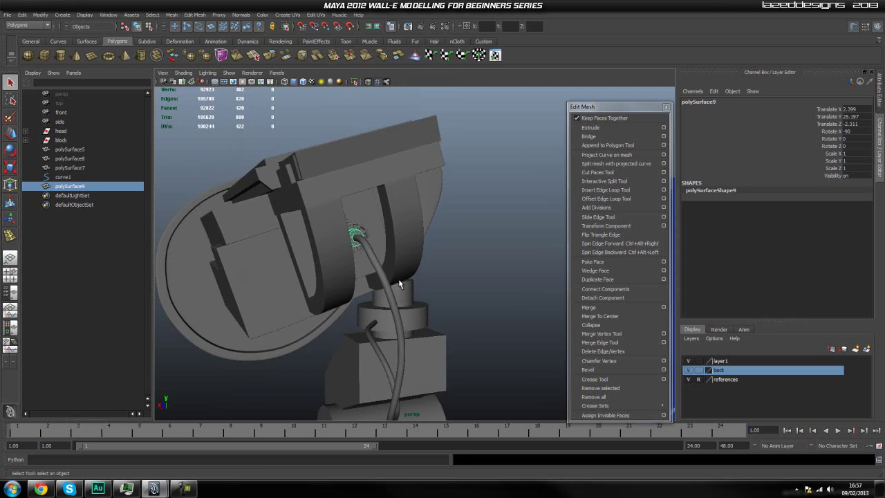
key("w")
left_click_drag(314, 240, 372, 254)
left_click_drag(509, 275, 477, 338, "alt")
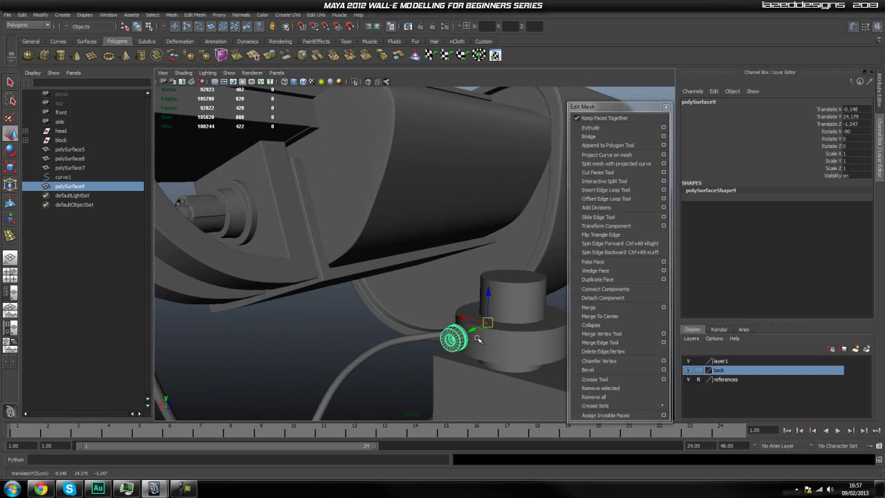
Select the wide neck cylinder under the head and make it a live surface.
scroll(477, 339, "up", 4)
middle_click_drag(445, 300, 346, 208, "alt")
left_click_drag(346, 208, 343, 277, "alt")
left_click(311, 247)
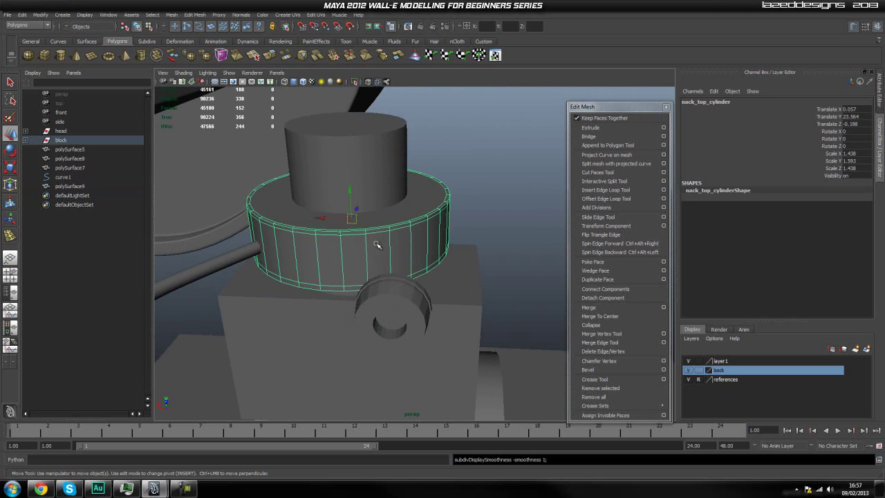
left_click_drag(502, 251, 426, 283, "alt")
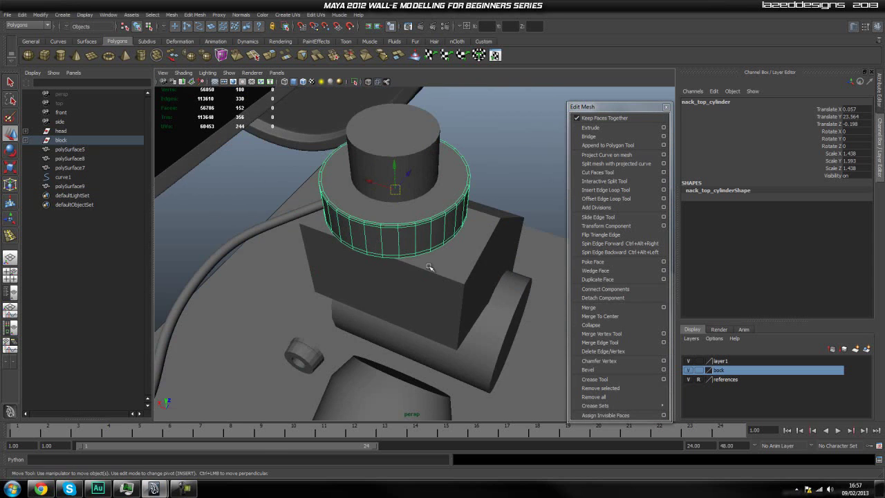
left_click(486, 157)
left_click(444, 190)
middle_click_drag(436, 176, 444, 212, "alt")
key("space")
left_click(360, 202)
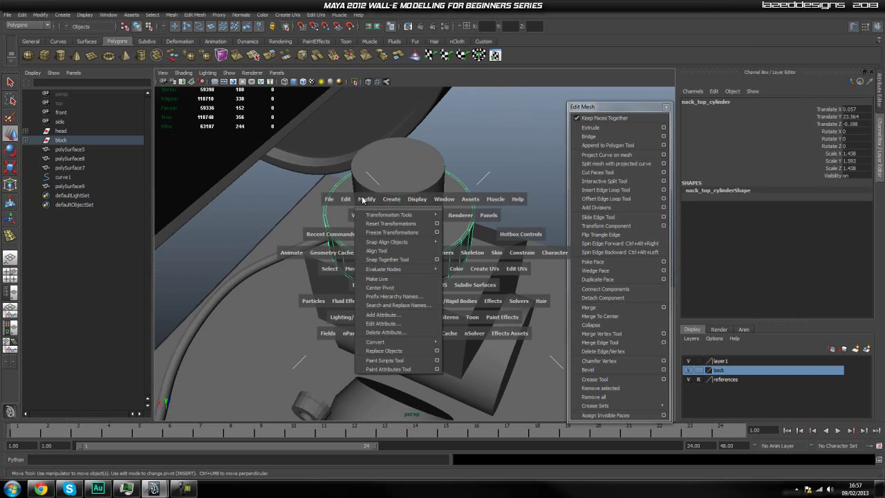
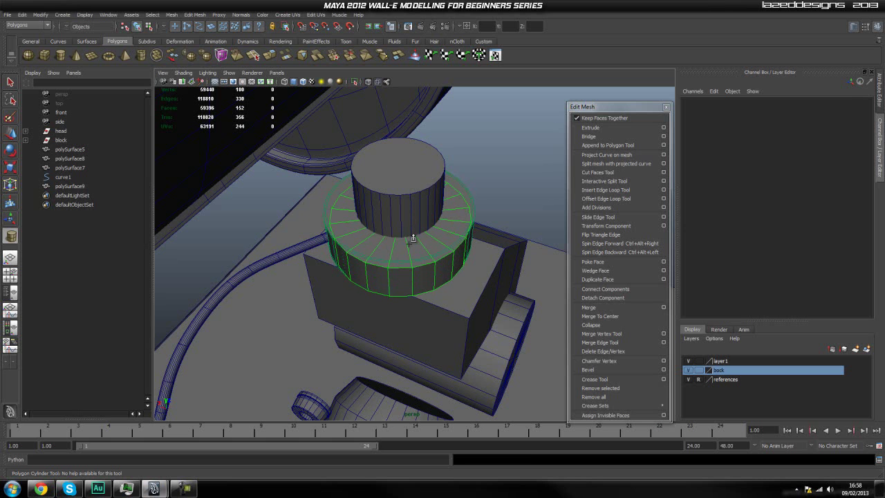
Draw a polygon cylinder on the live neck cylinder and scale it uniformly to about 1.052.
mouse_move(401, 207)
left_mouse_down()
mouse_move(398, 157)
mouse_move(406, 195)
left_mouse_up()
key("r")
key("space")
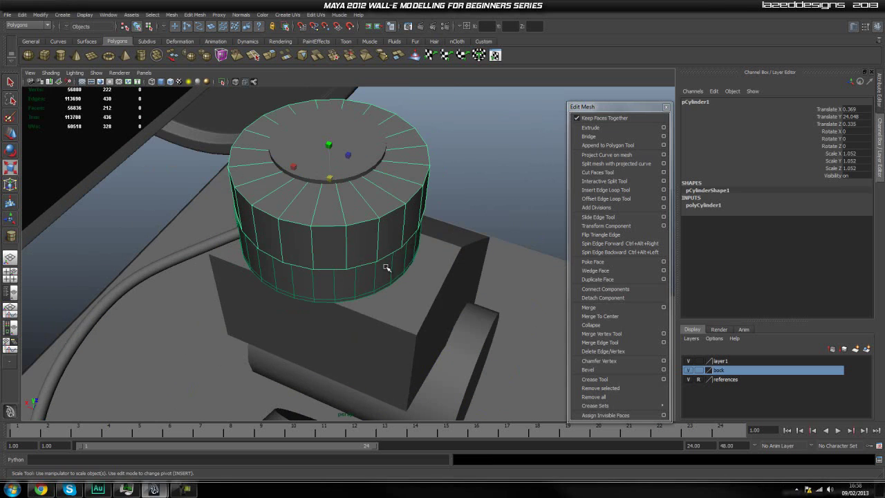
Make the new cylinder a live surface, turn its live state off and clear the selection.
key("space")
left_click(313, 236)
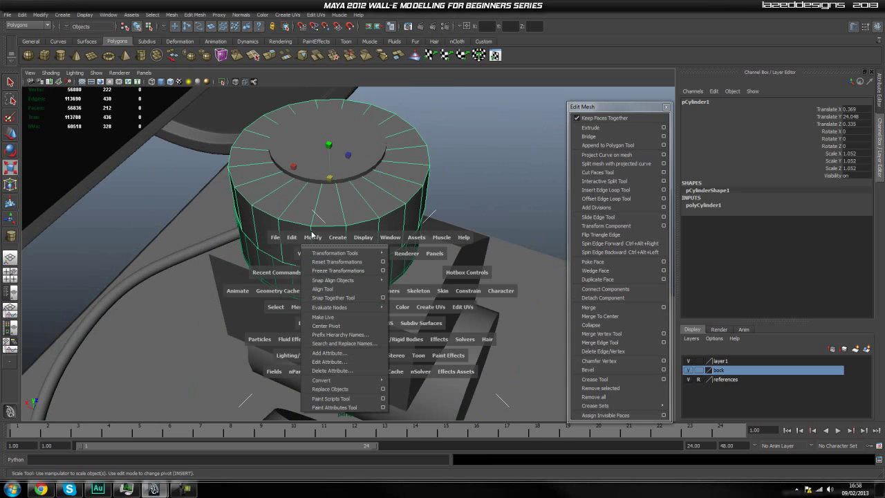
left_click(327, 317)
left_click(245, 193)
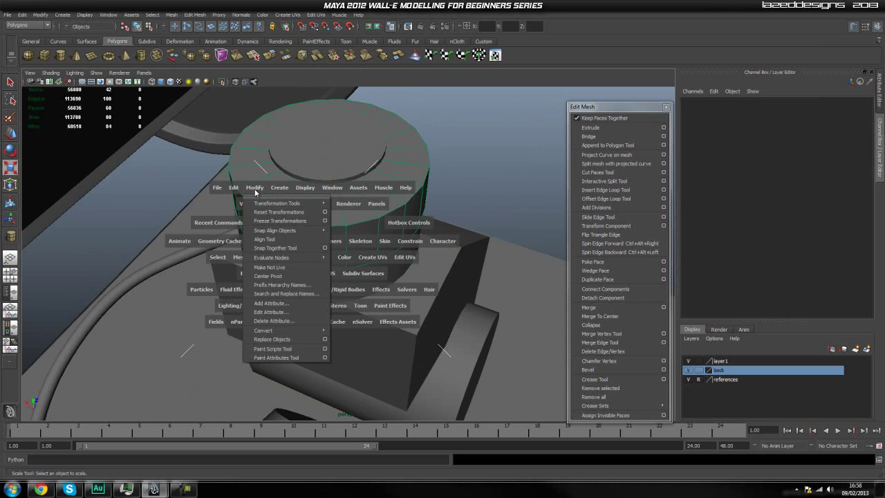
left_click(288, 271)
left_click(404, 273)
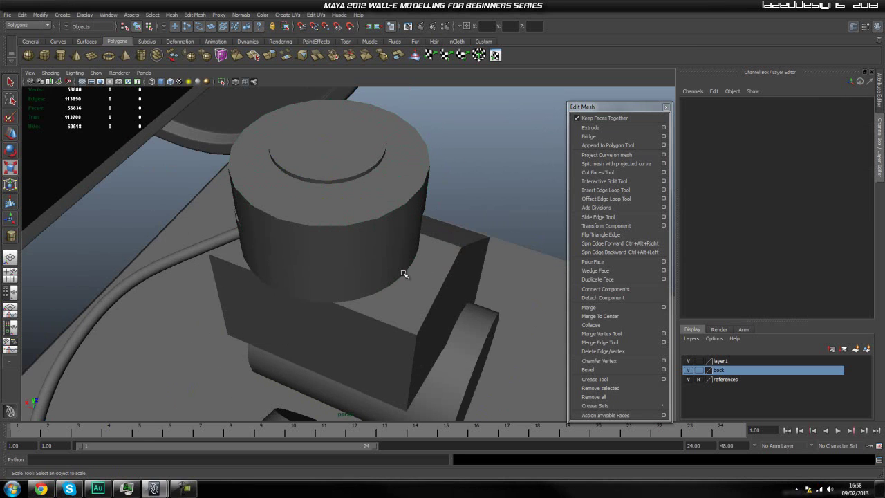
Delete the old wide neck cylinder and select the new polygon cylinder that replaces it.
key("Delete")
key("q")
left_click(314, 230)
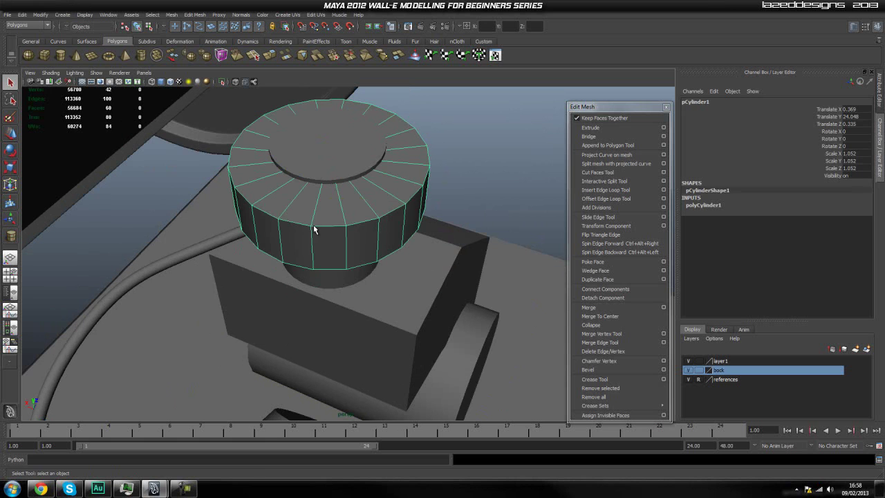
Move the new cylinder around the narrow neck just under the head, at about X 0.425, Y 23.50, Z 0.46.
key("w")
left_click_drag(302, 170, 352, 234)
key("space")
scroll(374, 261, "down", 5)
middle_click_drag(309, 387, 495, 206, "alt")
middle_click_drag(210, 229, 219, 248, "alt")
left_click_drag(218, 229, 197, 243)
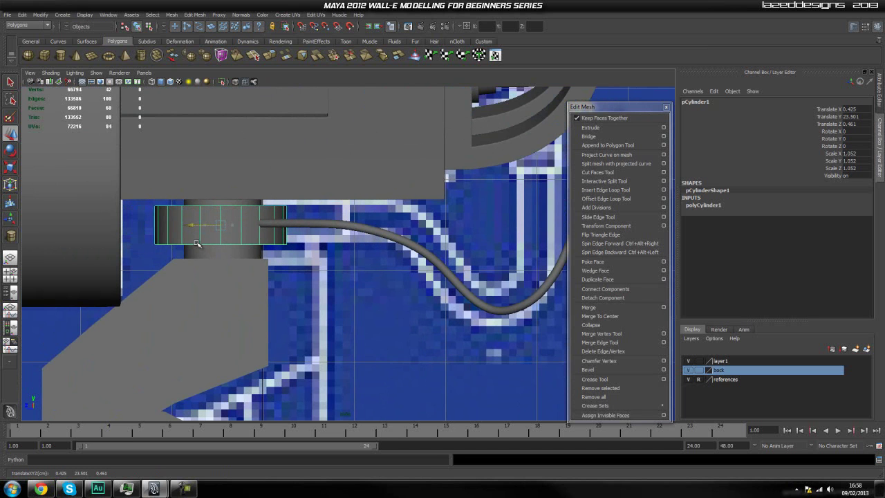
Scale the cylinder's height to about 1.23 and raise it to about Y 23.61.
key("space")
left_click_drag(197, 244, 206, 213)
key("r")
left_click_drag(332, 189, 333, 190)
key("w")
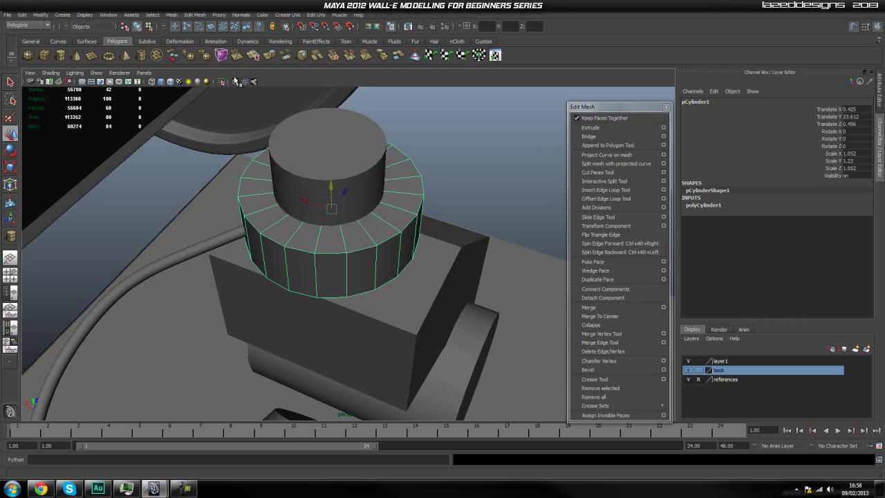
Isolate the neck cylinder in the view and switch it to face selection.
left_click(235, 82)
left_click(235, 82)
left_click(221, 81)
left_click_drag(418, 201, 388, 209, "alt")
key("q")
right_click_drag(347, 223, 344, 253)
Extrude the cylinder's top cap faces and scale them slightly inward to form a supporting edge ring.
key("space")
left_click_drag(324, 254, 363, 251)
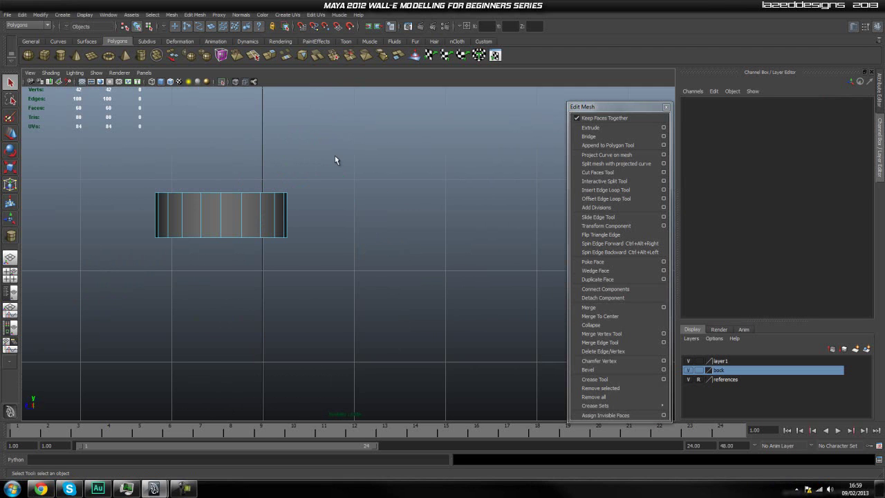
left_click_drag(125, 200, 128, 221)
key("space")
left_click_drag(235, 222, 230, 204)
left_click_drag(319, 236, 494, 195, "alt")
left_click(590, 127)
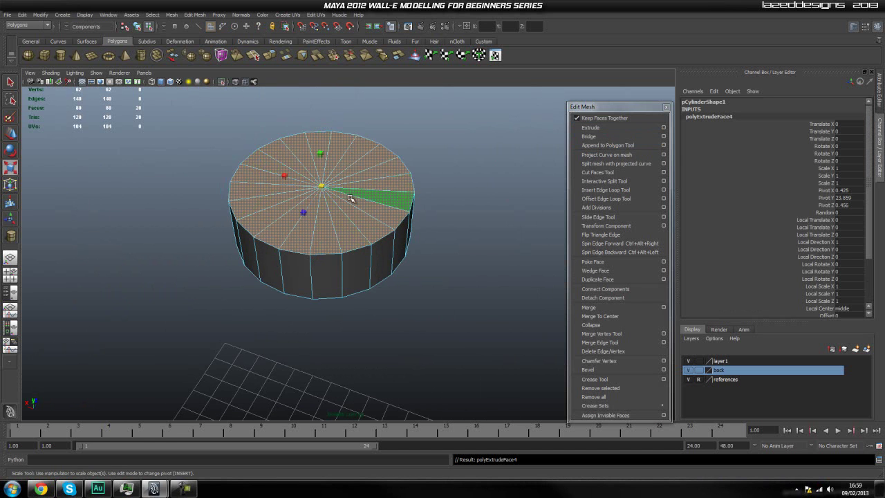
left_click_drag(322, 187, 401, 297)
Extrude the cylinder's bottom cap faces and scale them inward to about 0.964.
key("space")
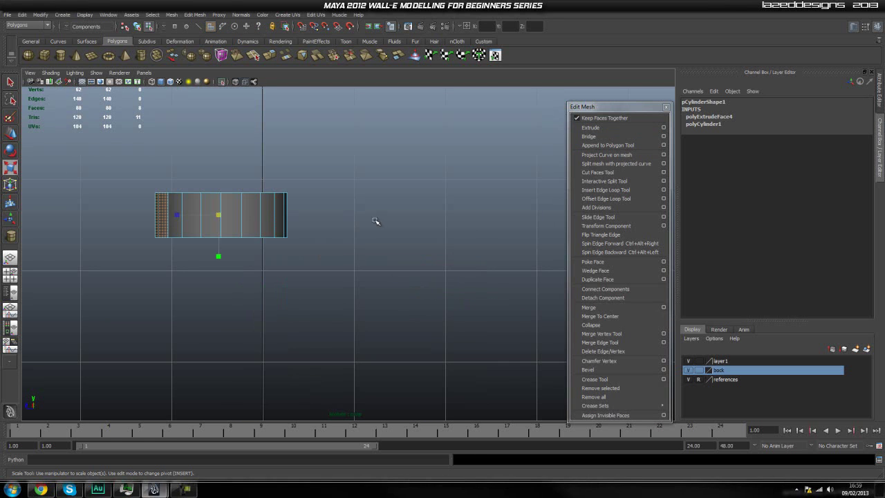
left_click(379, 221)
left_click_drag(362, 209, 64, 311)
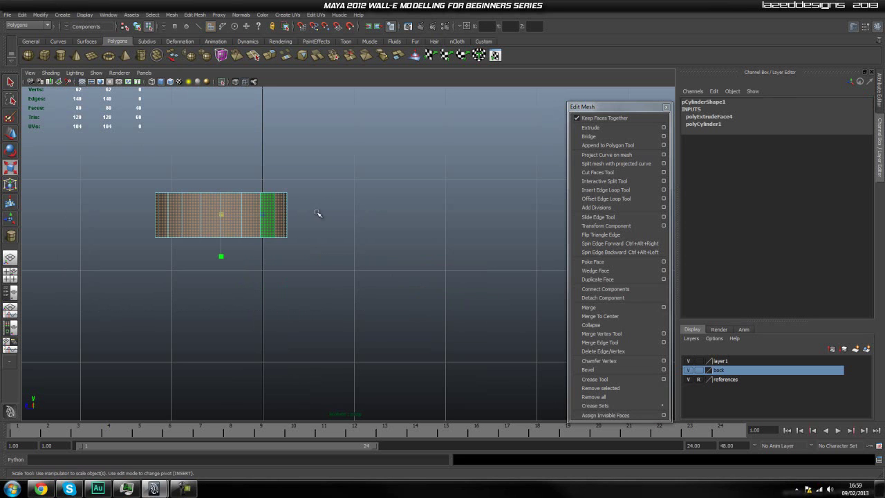
left_click_drag(69, 226, 68, 226, "ctrl")
key("space")
left_click_drag(250, 216, 250, 193)
left_click_drag(295, 239, 330, 205, "alt")
middle_click_drag(330, 204, 367, 156, "alt")
left_click(589, 128)
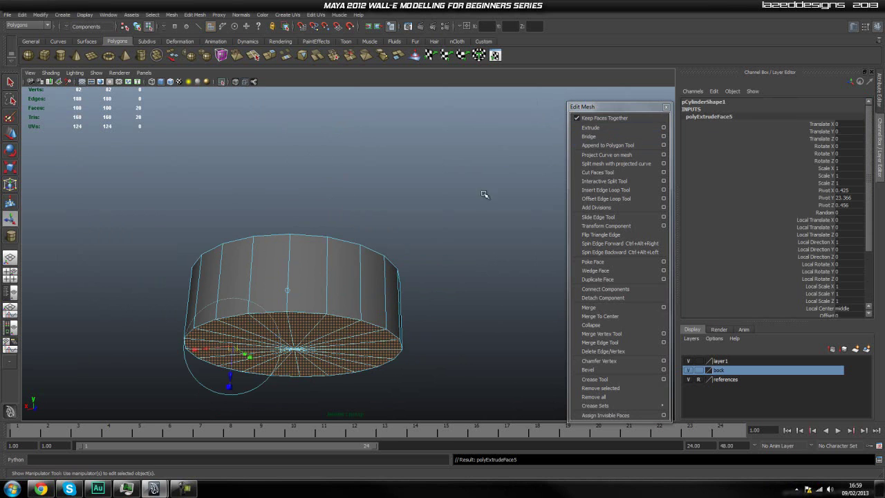
left_click_drag(295, 351, 291, 356)
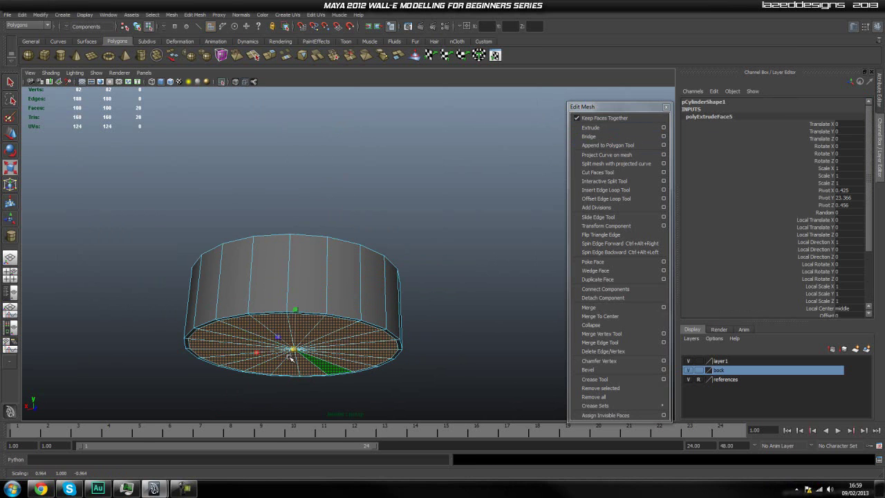
Insert edge loops around the cylinder's side, one close to the top edge and one close to the bottom edge.
left_click(466, 294)
left_click(606, 189)
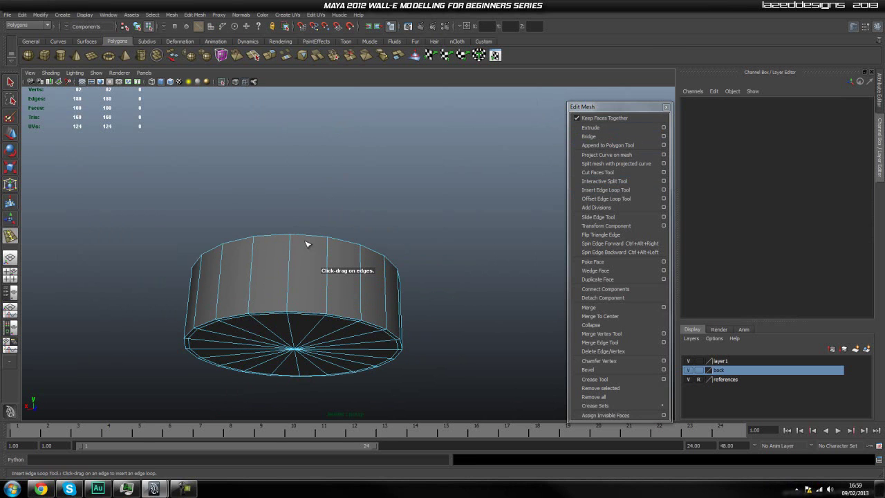
left_click(329, 244)
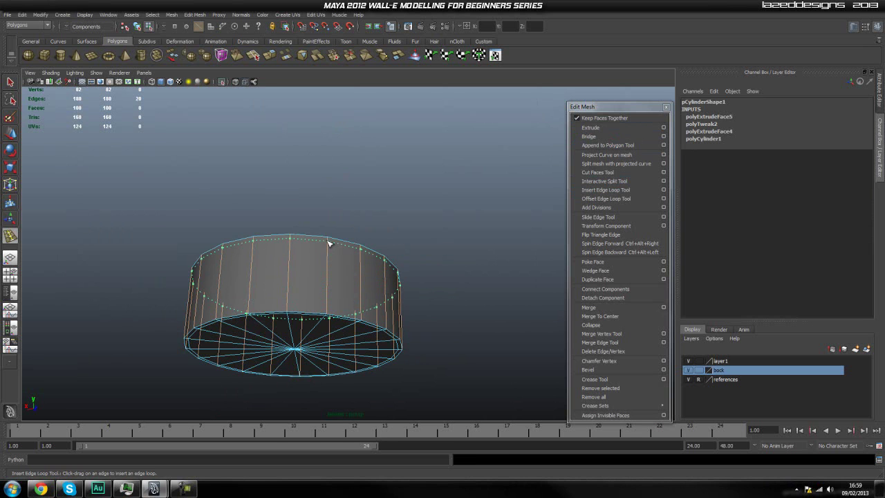
left_click_drag(330, 301, 329, 304)
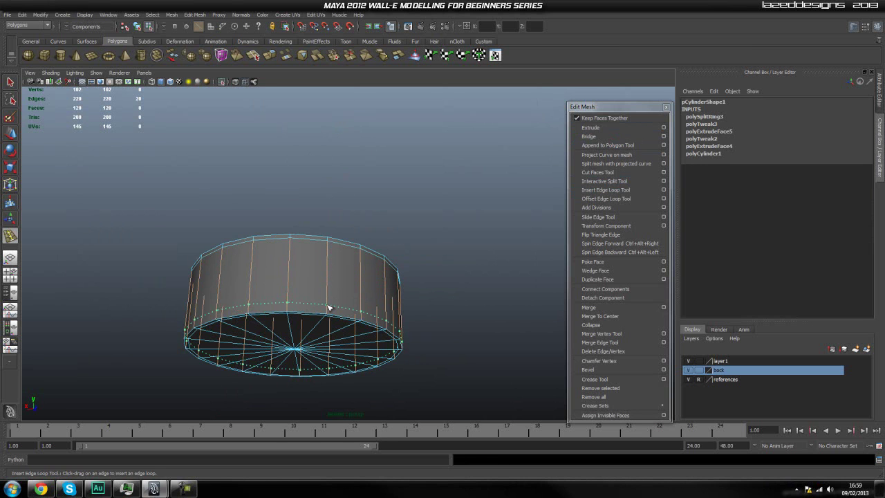
key("q")
Return the cylinder to object mode, display it with smooth preview and show the rest of the model again.
left_click_drag(450, 274, 372, 289, "alt")
right_click_drag(373, 286, 406, 275)
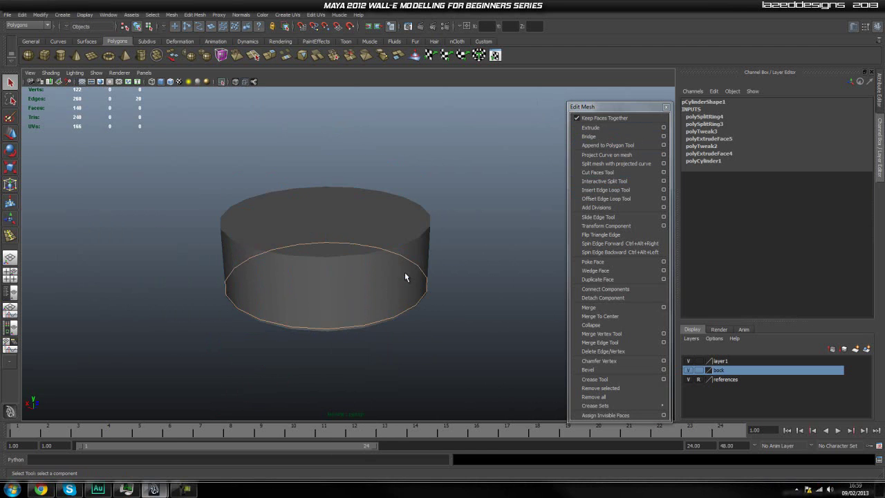
left_click(406, 275)
key("3")
left_click(453, 278)
left_click_drag(449, 291, 379, 295, "alt")
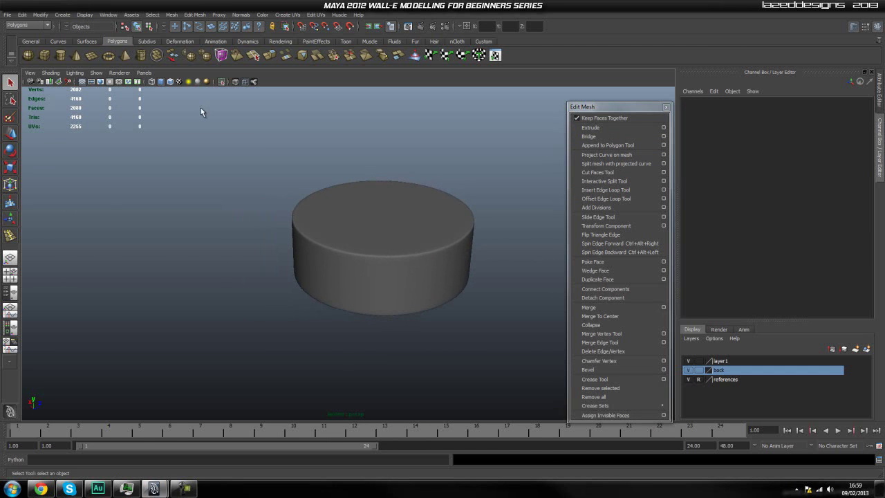
left_click(221, 83)
Select the duplicated connector on the cable and center its pivot.
left_click_drag(491, 231, 297, 257, "alt")
left_click(116, 287)
key("w")
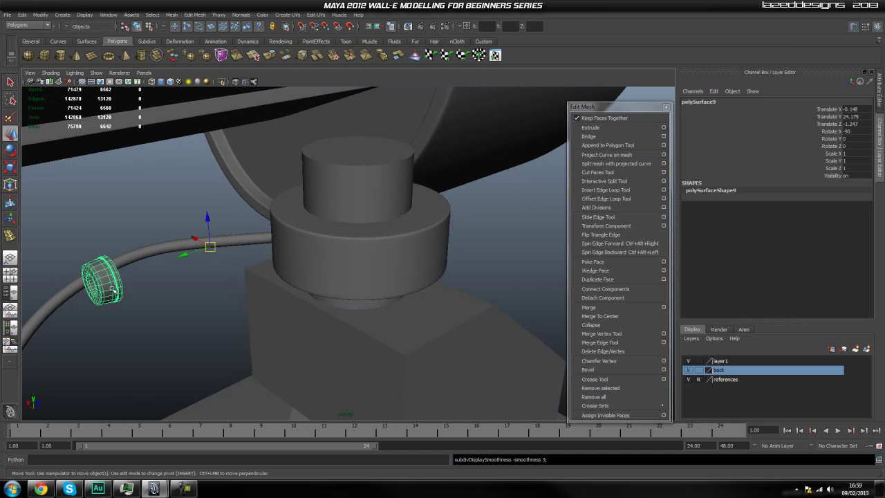
key("space")
left_click(47, 247)
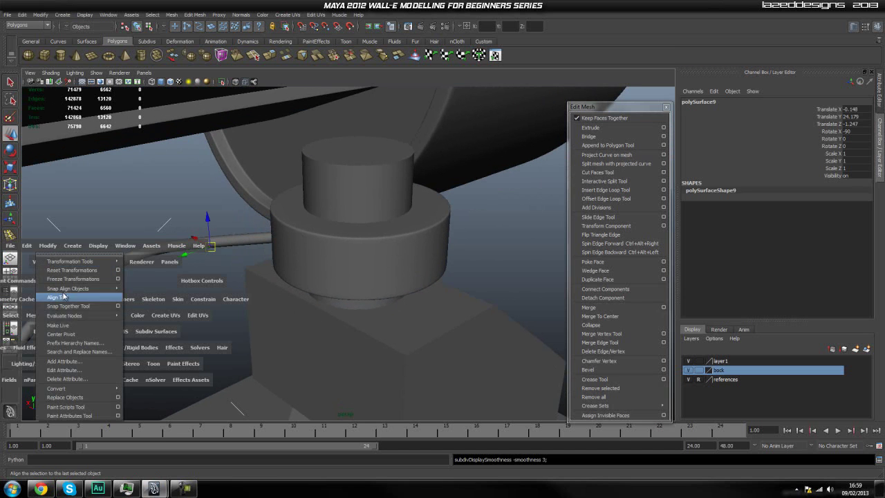
left_click(77, 327)
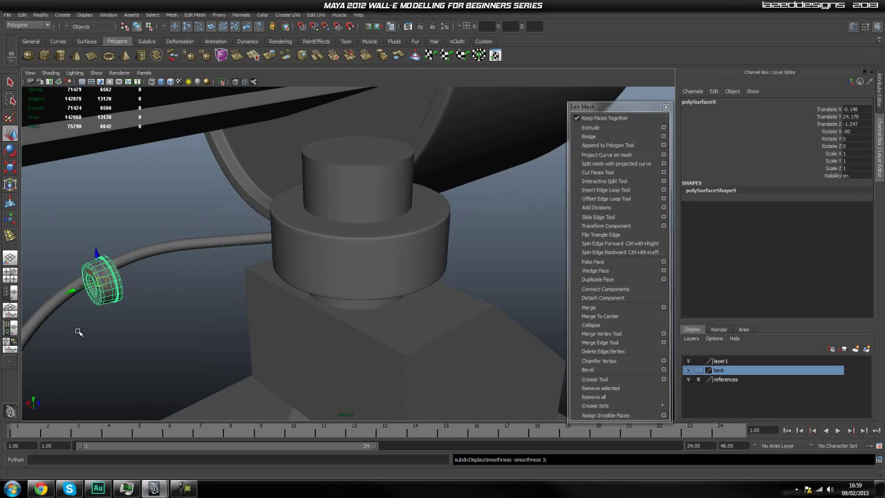
Move the connector against the side of the neck cylinder, at about X 0.78, Y 23.54, Z 0.33.
left_click_drag(76, 294, 315, 289)
key("space")
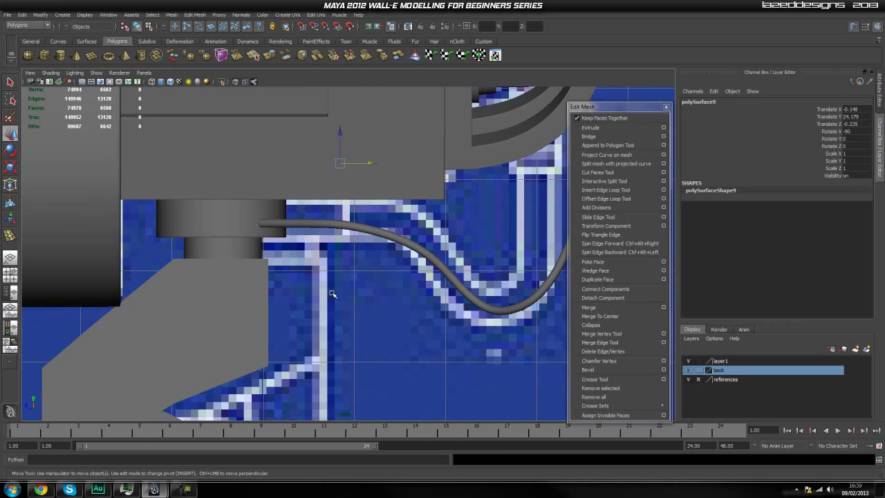
left_click_drag(340, 138, 341, 164)
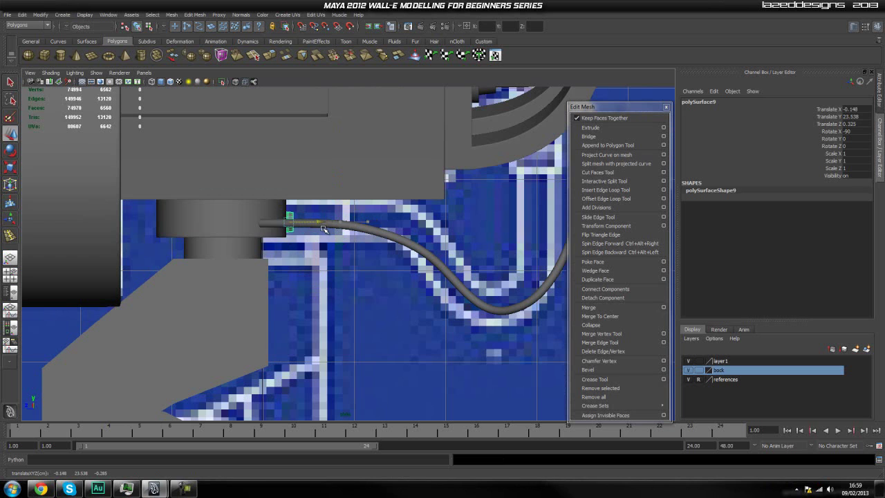
key("space")
left_click_drag(323, 230, 290, 213)
left_click_drag(336, 268, 385, 299, "alt")
mouse_move(316, 306)
left_mouse_down()
mouse_move(143, 312)
mouse_move(242, 311)
mouse_move(280, 277)
mouse_move(316, 290)
left_mouse_up()
left_click_drag(292, 260, 301, 285)
Select the cable together with the connector and isolate both in the view.
left_click(244, 306)
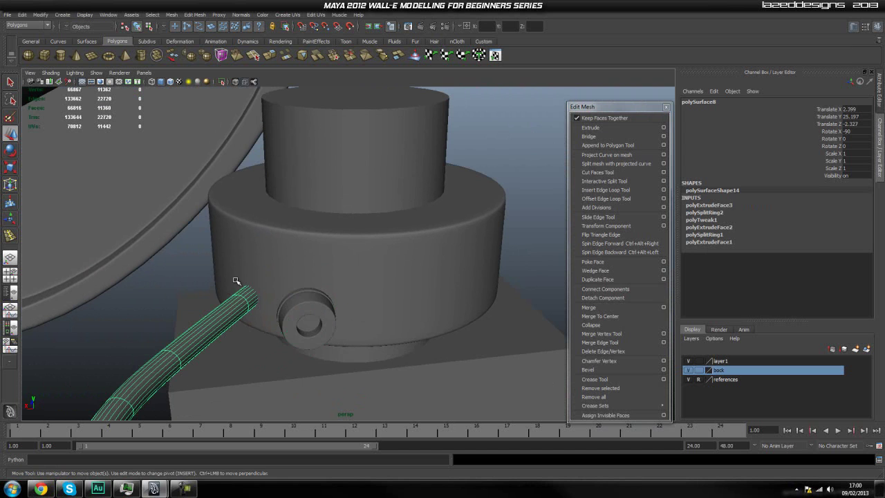
left_click(285, 313)
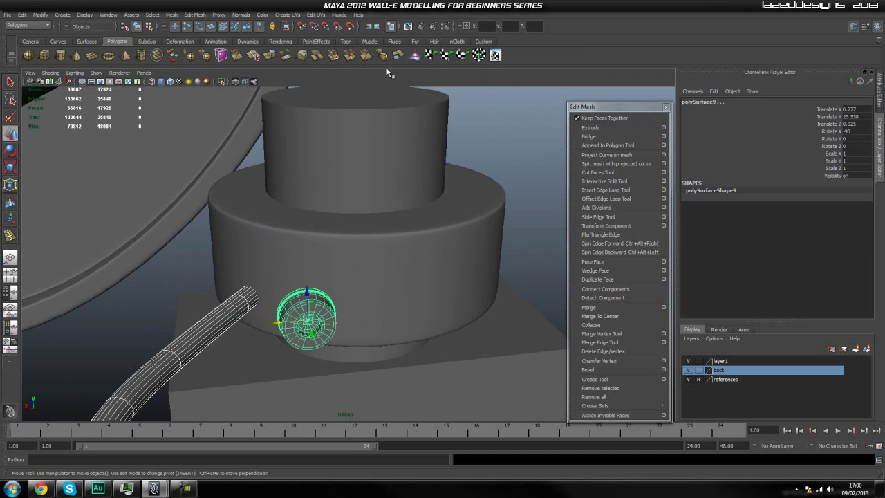
left_click(222, 82)
left_click(369, 219)
left_click_drag(369, 219, 319, 243, "alt")
Show the cable's vertices and snap the connector to the center of the cable's end cap.
left_click(296, 265)
left_click(331, 201)
right_click_drag(331, 203, 303, 207)
left_click_drag(328, 208, 323, 217, "alt")
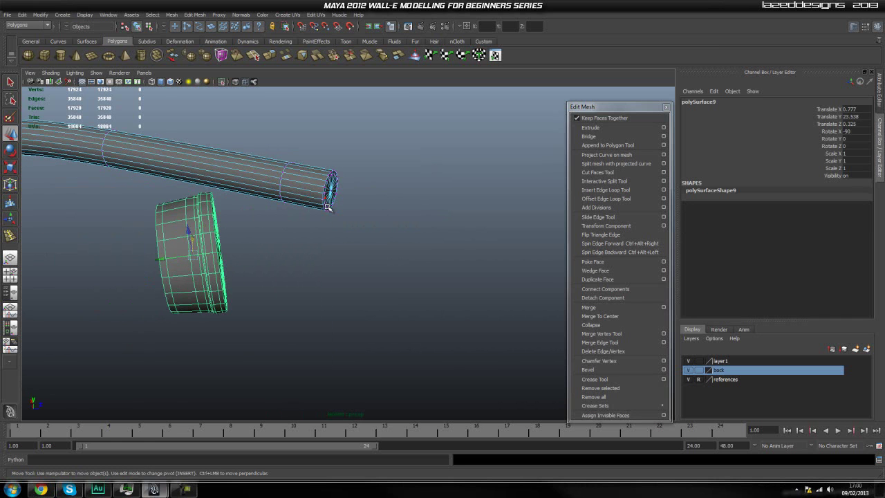
left_click_drag(192, 257, 194, 255)
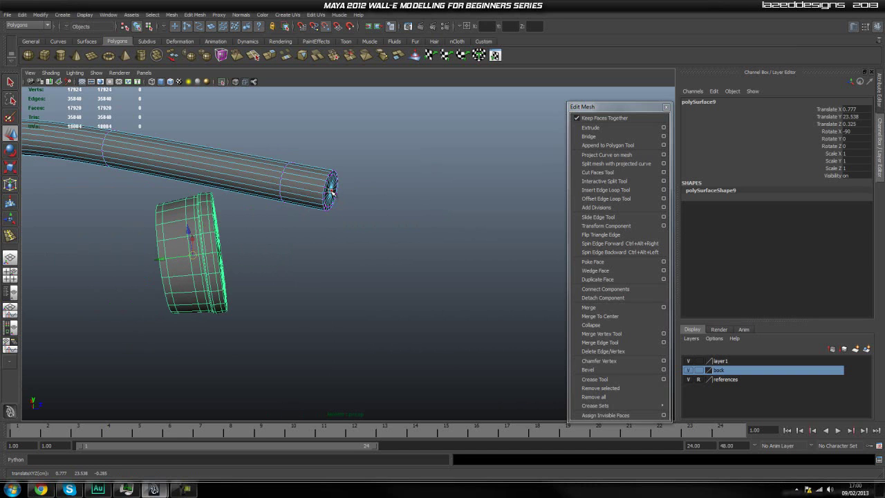
mouse_move(334, 193)
left_mouse_down()
mouse_move(343, 189)
mouse_move(334, 190)
left_mouse_up()
Rotate the connector to about -26.4 degrees in Y to line it up with the cable's direction.
left_click_drag(299, 265, 355, 263, "alt")
key("e")
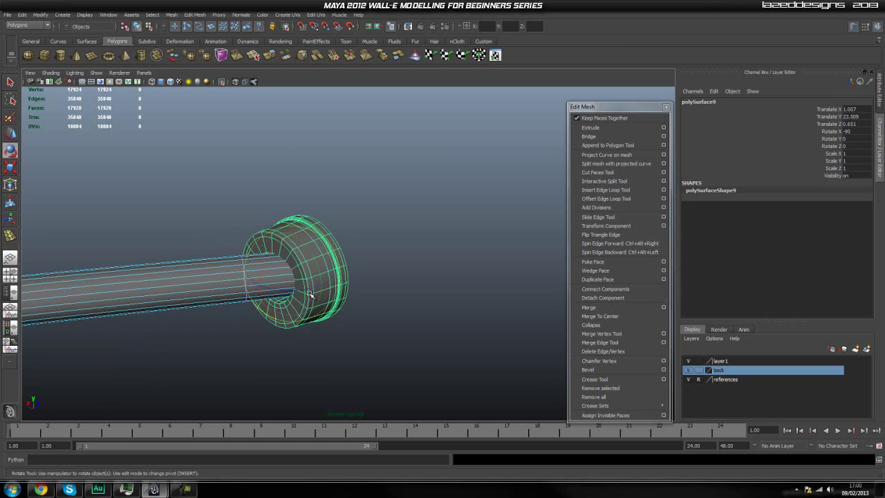
left_click_drag(305, 291, 285, 296)
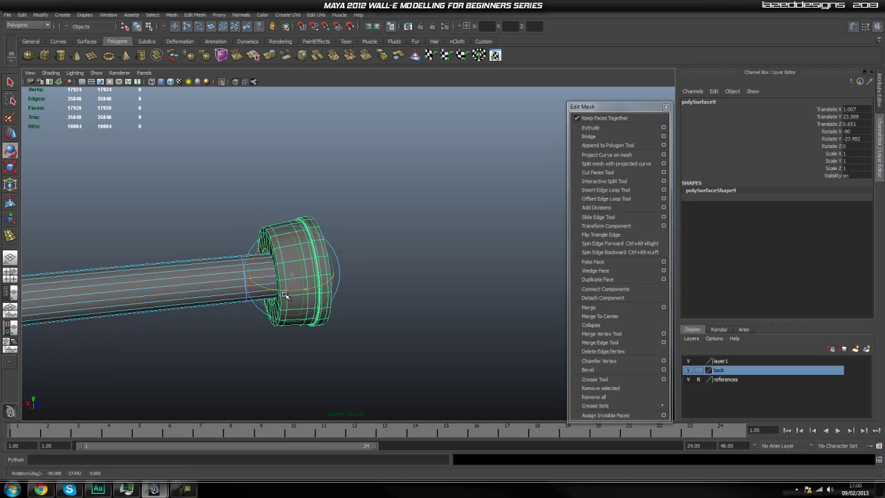
left_click_drag(224, 330, 360, 320, "alt")
middle_click_drag(173, 322, 256, 296, "alt")
scroll(255, 295, "up", 4)
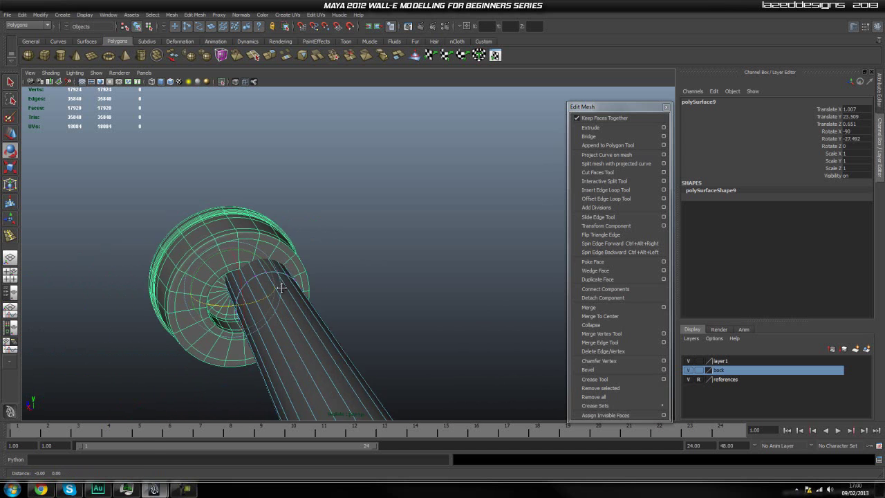
middle_click_drag(159, 288, 260, 291, "alt")
right_click_drag(262, 291, 304, 291, "alt")
left_click_drag(308, 312, 318, 306)
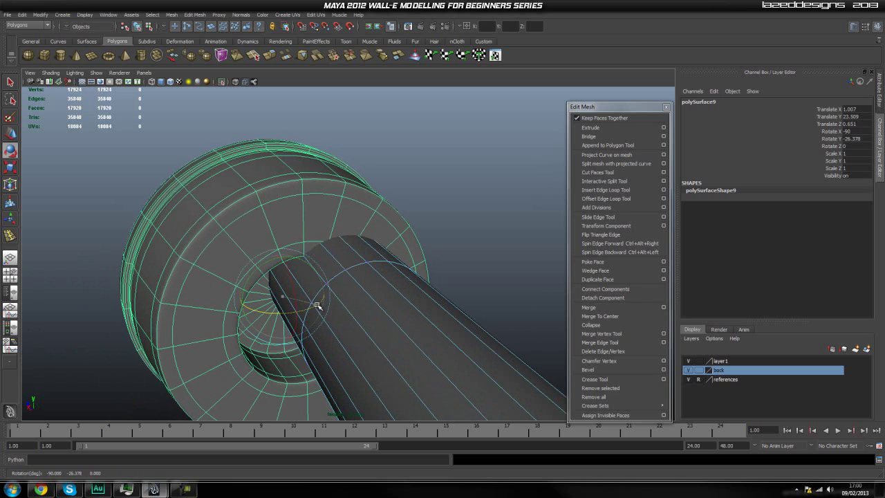
Move the connector to about X 0.992, Y 23.538, Z 0.644 and rotate it to about -28.5 degrees in Y.
key("w")
left_click_drag(282, 259, 289, 227)
left_click_drag(251, 267, 279, 271)
key("e")
key("w")
left_click(472, 256)
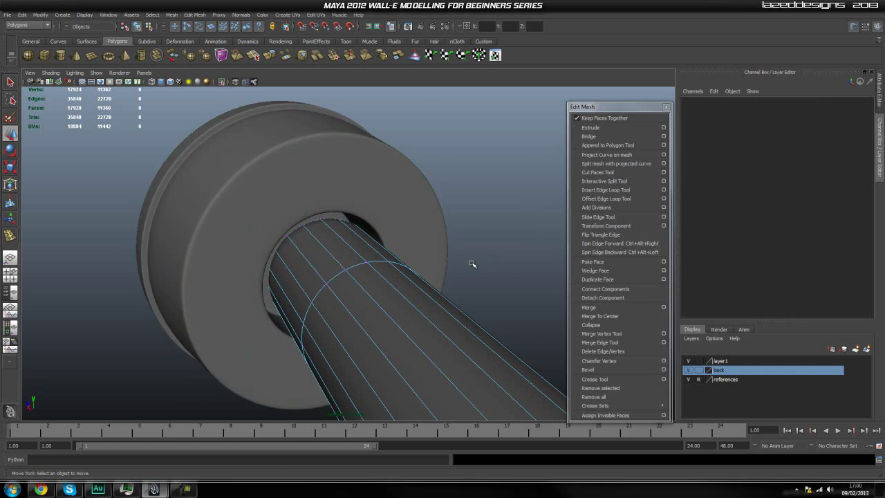
Nudge the connector sideways to about X 0.982, Z 0.639 so that it centers on the cable.
scroll(472, 267, "down", 5)
left_click_drag(472, 284, 379, 265, "alt")
key("e")
left_click(415, 252)
key("w")
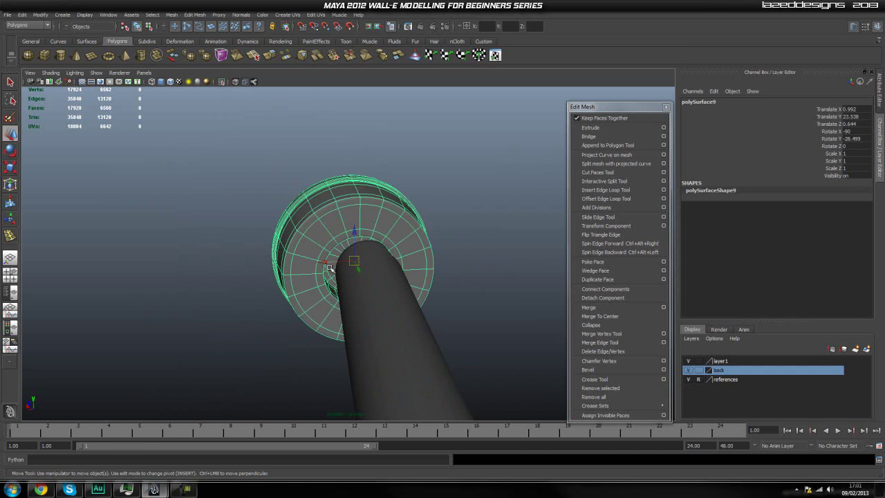
left_click_drag(325, 261, 333, 263)
Rotate the connector to about -90.3, -30.9, -1.6 degrees and shift it to about X 0.969, Z 0.631.
left_click(471, 272)
left_click_drag(470, 271, 435, 263, "alt")
left_click(434, 263)
key("e")
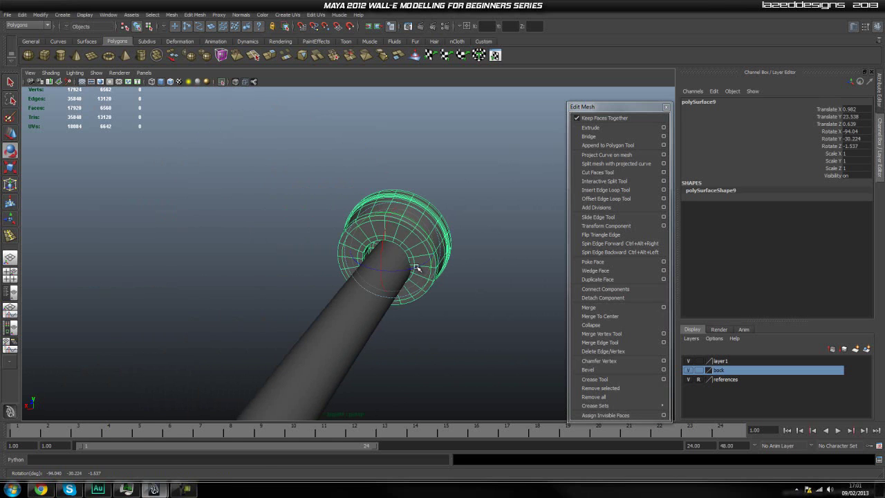
key("w")
left_click_drag(366, 246, 392, 245)
key("e")
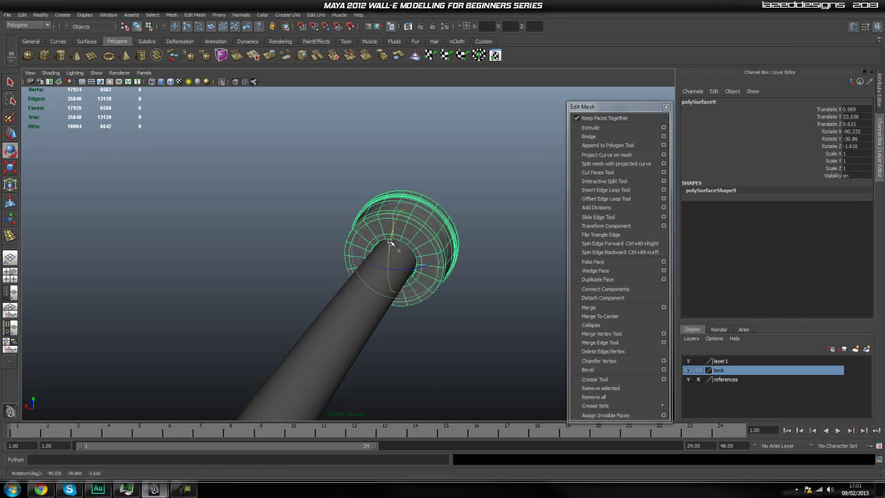
Shift the connector back along its own axis to about X 0.984, Z 0.64 around the cable.
left_click(494, 284)
left_click_drag(431, 304, 312, 309, "alt")
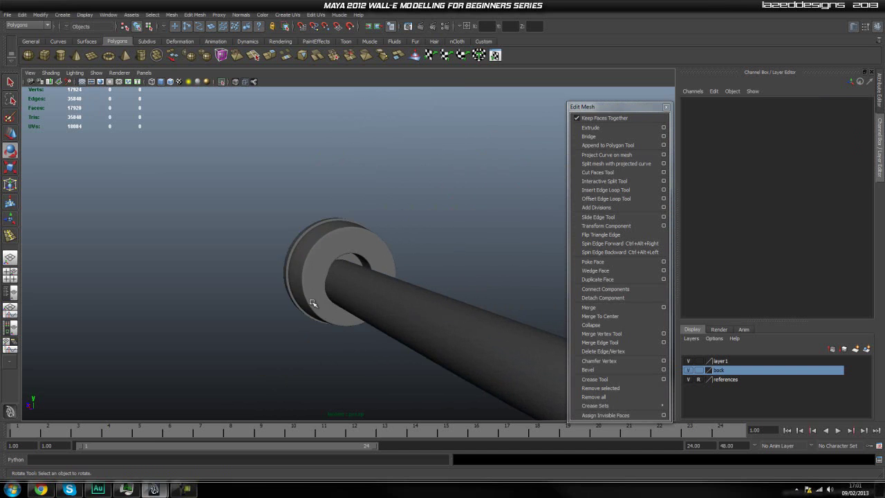
left_click(311, 309)
key("w")
left_click_drag(315, 278, 307, 280)
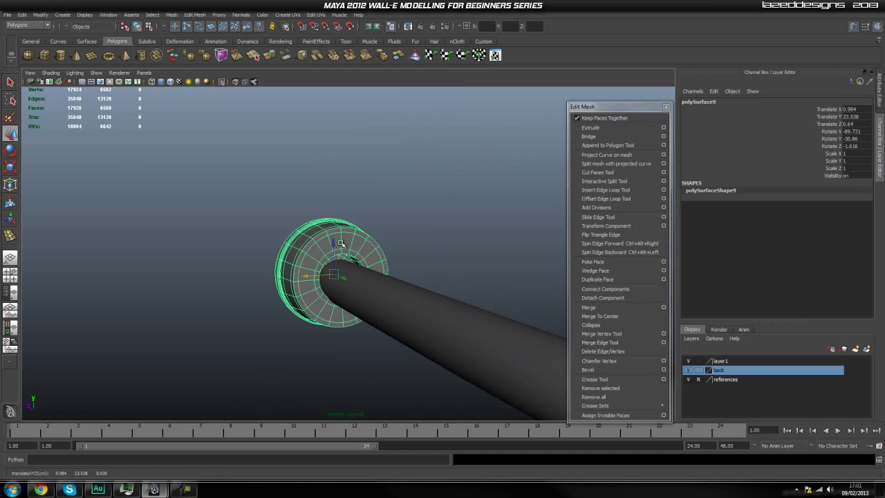
Rotate the connector to about -33.9 degrees in Y.
left_click_drag(449, 263, 345, 272, "alt")
key("e")
key("w")
Show the cable's vertices and snap the rotated connector onto the cable's end, at about X 0.986, Y 23.532, Z 0.638.
middle_click_drag(346, 272, 242, 276, "alt")
right_click_drag(242, 277, 378, 289, "alt")
left_click_drag(378, 289, 236, 281, "alt")
left_click(237, 281)
right_click(315, 278)
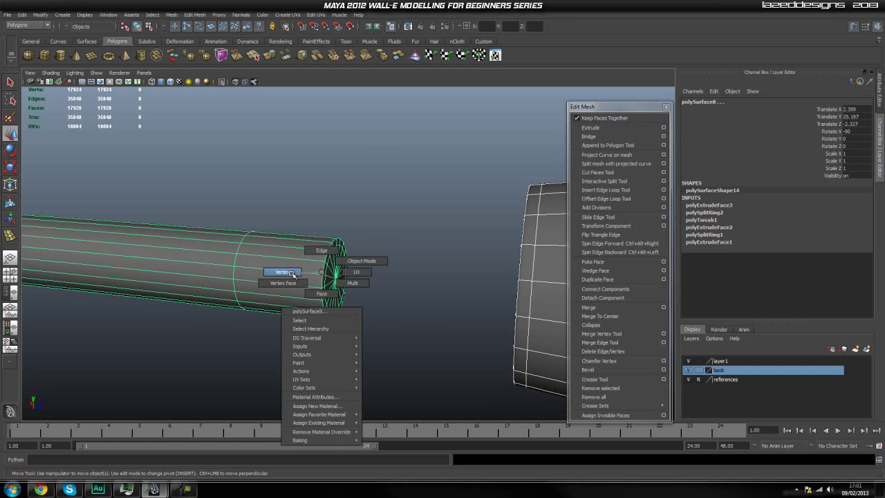
left_click(294, 274)
middle_click_drag(337, 278, 334, 278)
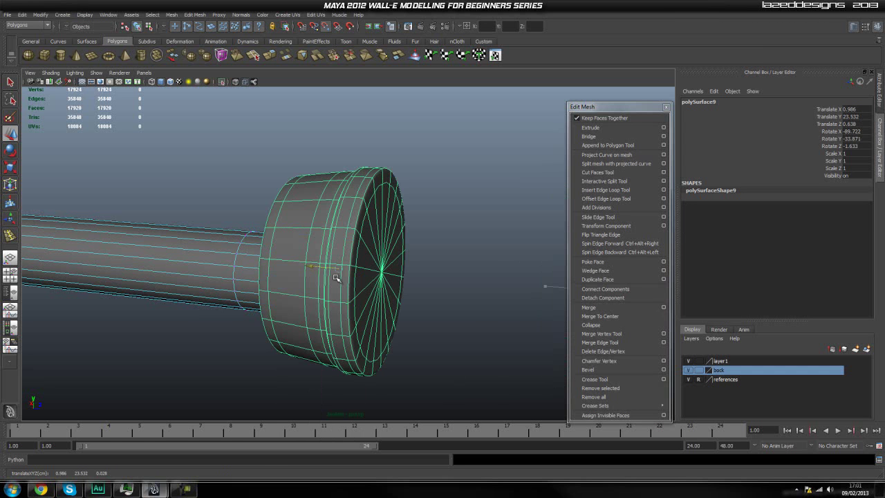
Rotate the connector to about -33.2 degrees in Y and shift it to about X 0.978, Z 0.633 to centre it around the cable.
left_click_drag(334, 278, 335, 339, "alt")
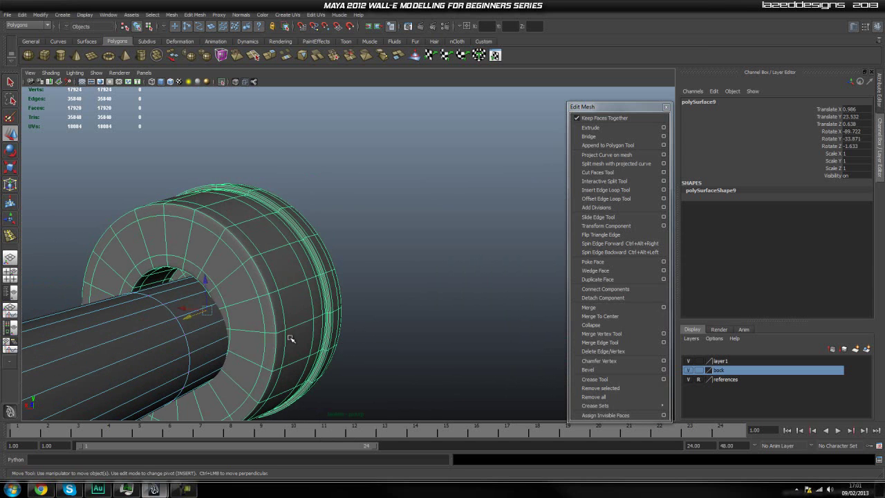
left_click_drag(180, 308, 272, 336)
key("ctrl+z")
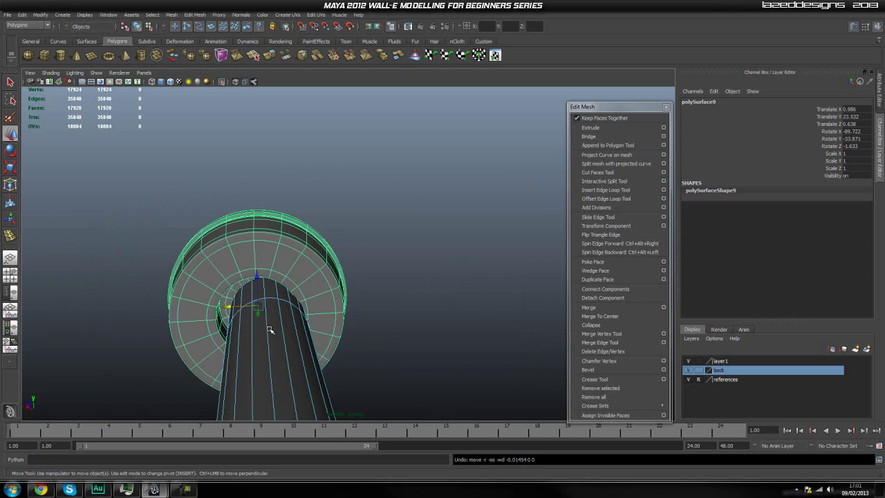
key("e")
mouse_move(233, 315)
left_mouse_down()
mouse_move(238, 322)
mouse_move(232, 310)
mouse_move(239, 311)
left_mouse_up()
key("w")
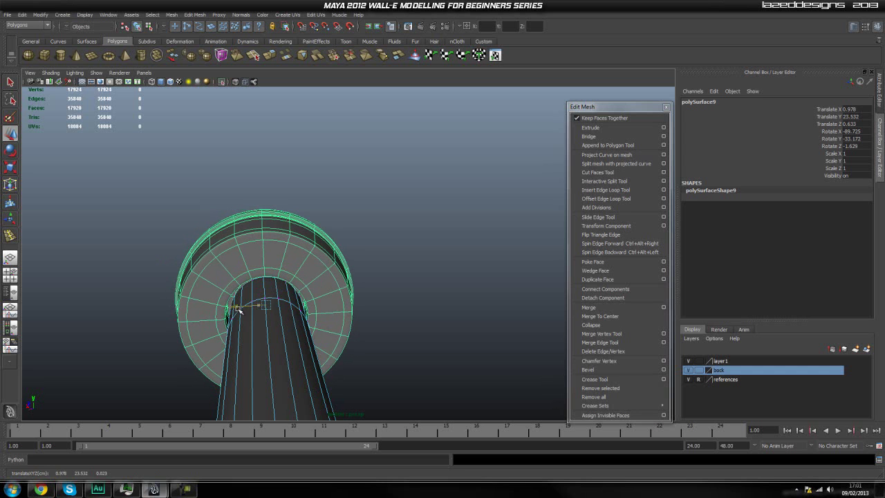
left_click(385, 326)
Tilt the connector to about -93.5, -31.4, -1.8 degrees to follow the cable's end.
left_click_drag(385, 326, 285, 328, "alt")
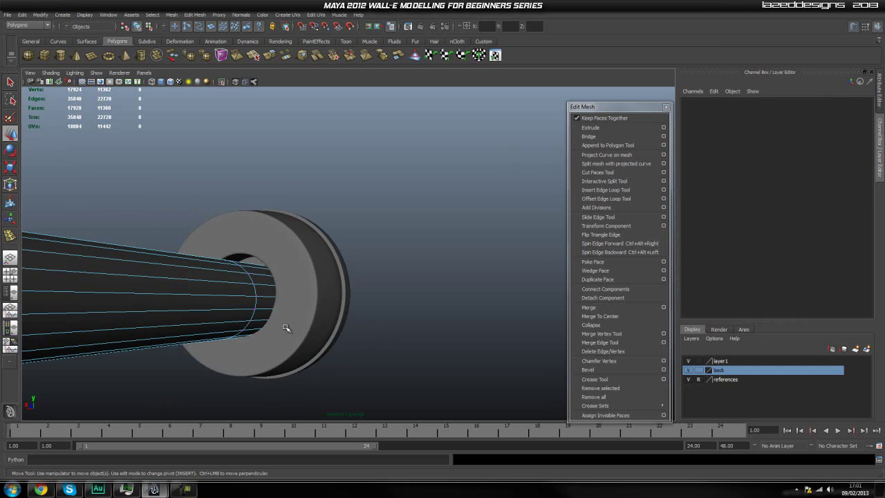
left_click(243, 313)
key("e")
mouse_move(249, 305)
left_mouse_down()
mouse_move(237, 306)
mouse_move(262, 295)
left_mouse_up()
key("w")
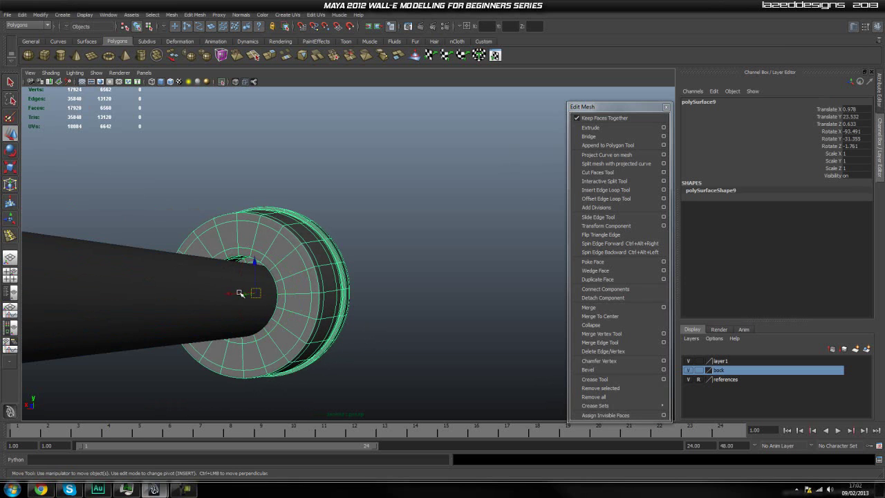
left_click(281, 138)
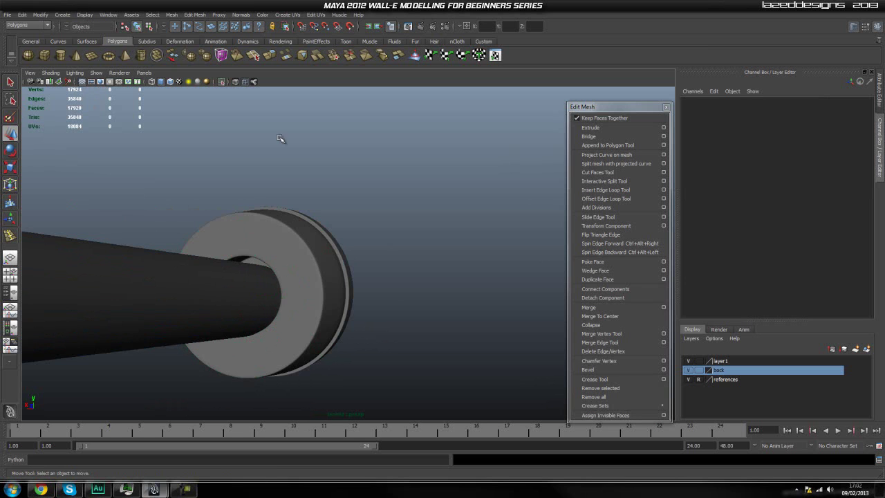
Turn off the isolated view, rotate the connector to about -90.5, -45.5, 0.8 degrees and move it to about X 1.013, Z 0.592.
left_click(225, 83)
scroll(270, 191, "down", 4)
left_click_drag(324, 192, 307, 220, "alt")
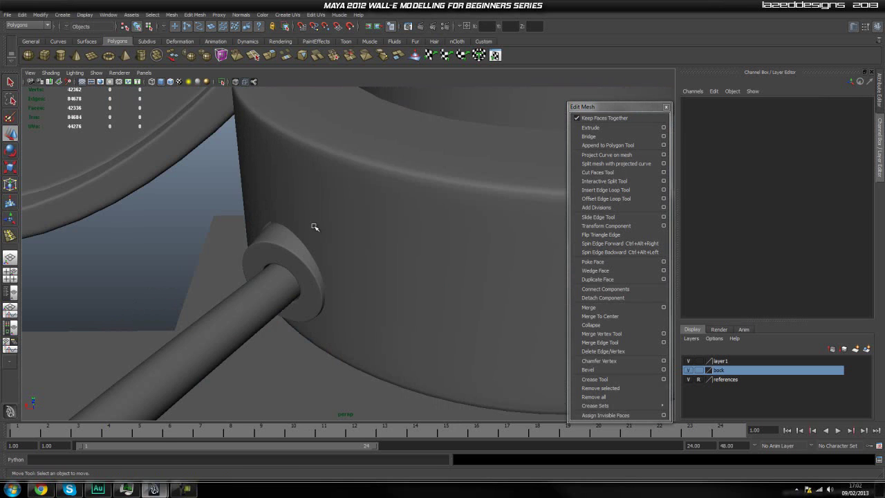
left_click(317, 295)
left_click_drag(317, 295, 291, 249, "alt")
scroll(339, 288, "down", 3)
key("e")
key("w")
left_click_drag(288, 282, 275, 284)
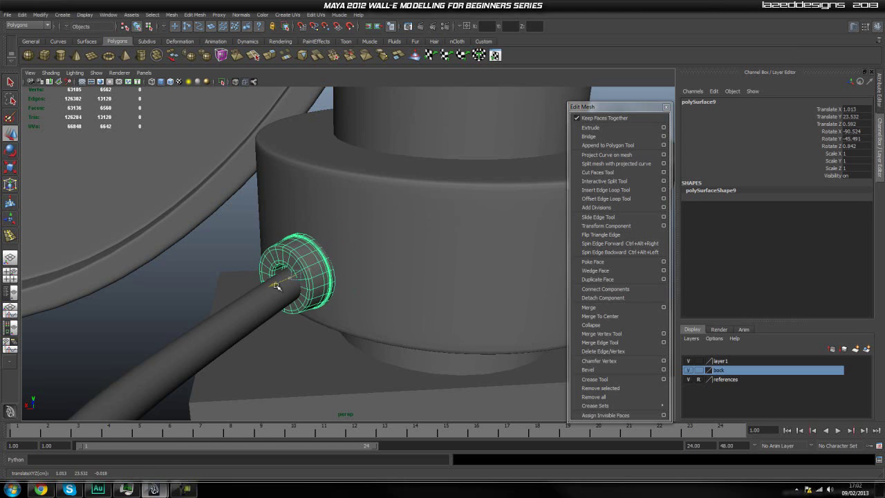
Slide the connector along its own axis into the wide neck cylinder, to about X 0.996, Z 0.575.
left_click(178, 254)
left_click_drag(205, 281, 319, 264, "alt")
right_click_drag(319, 264, 330, 270, "alt")
left_click_drag(331, 270, 399, 308, "alt")
left_click(377, 261)
left_click(544, 242)
left_click(393, 302)
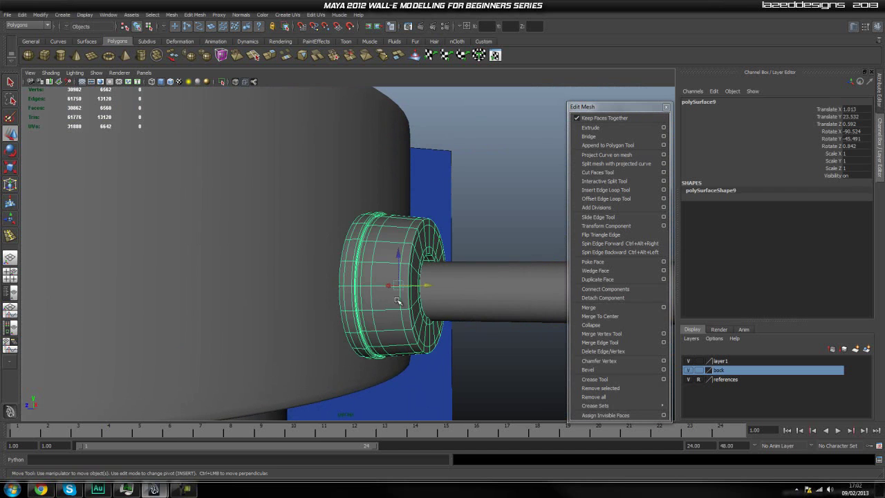
left_click_drag(449, 263, 252, 297, "alt")
left_click(125, 283)
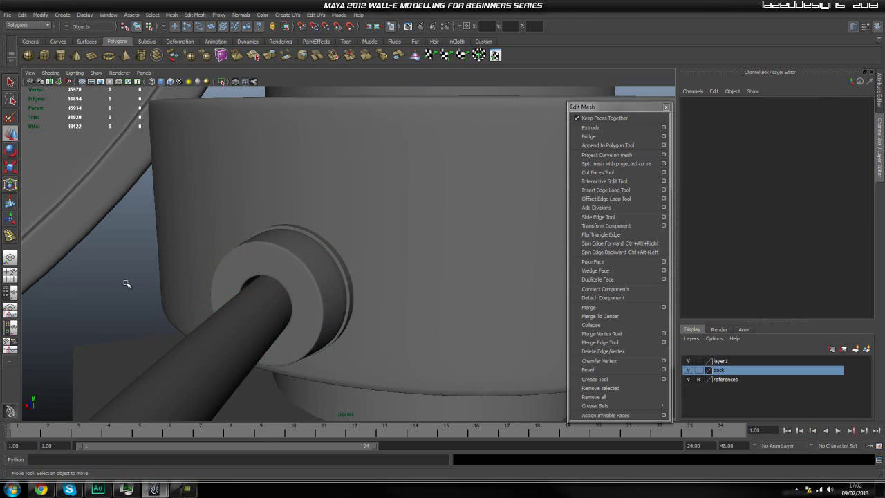
Lower the connector to about Y 23.523 and shift it slightly to about X 0.999, Z 0.578 around the cable.
scroll(300, 324, "down", 3)
left_click_drag(302, 326, 302, 301, "alt")
left_click(301, 296)
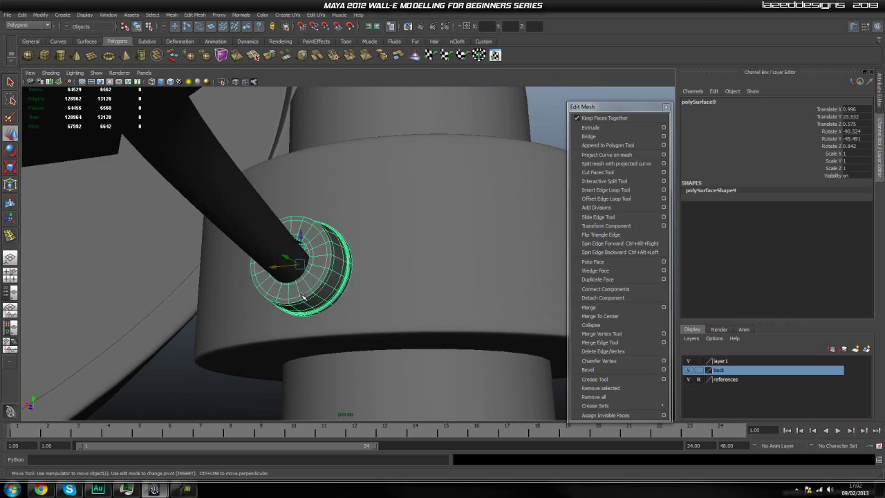
left_click_drag(302, 237, 320, 287)
left_click(178, 297)
left_click(320, 287)
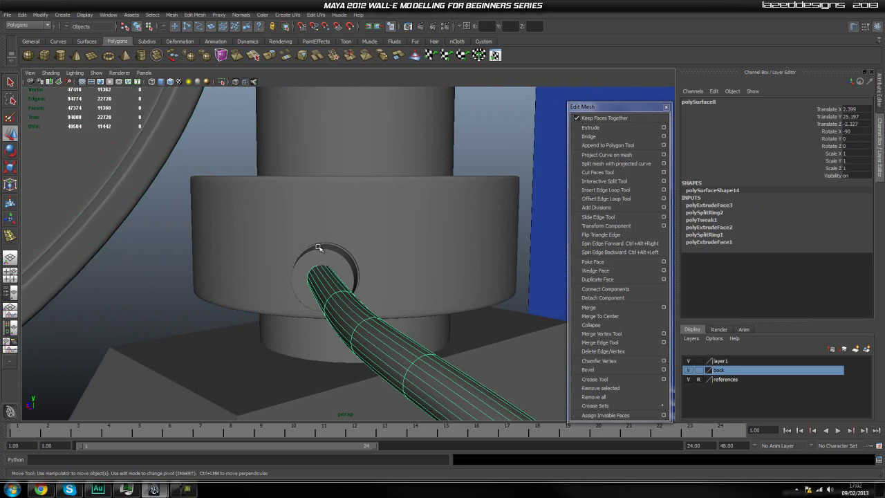
left_click(322, 255)
mouse_move(323, 255)
left_mouse_down("alt")
mouse_move(309, 258)
mouse_move(319, 254)
left_mouse_up("alt")
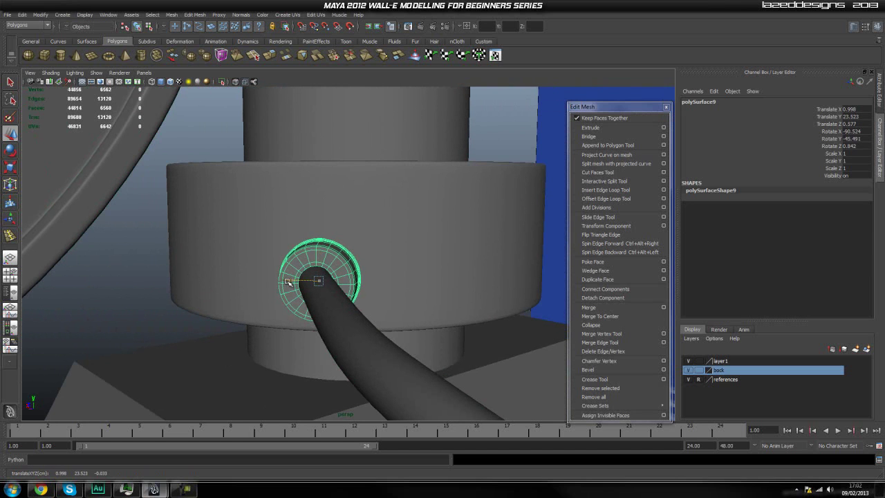
left_click(507, 326)
Lower the wide neck cylinder to about Y 23.523, level with the cable connector.
left_click_drag(449, 346, 294, 311, "alt")
scroll(436, 328, "down", 3)
right_click_drag(294, 311, 325, 293, "alt")
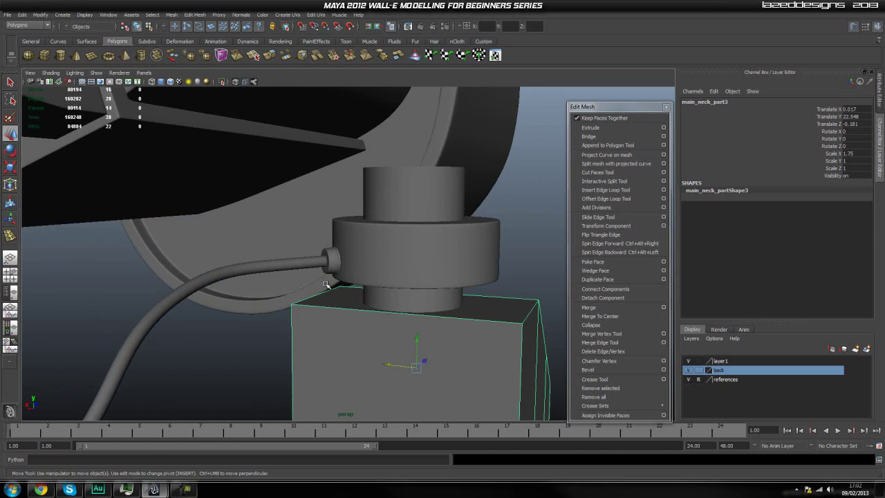
left_click(331, 268)
scroll(362, 292, "down", 4)
left_click(477, 269)
scroll(415, 294, "down", 4)
left_click_drag(383, 304, 352, 263, "alt")
left_click(360, 254)
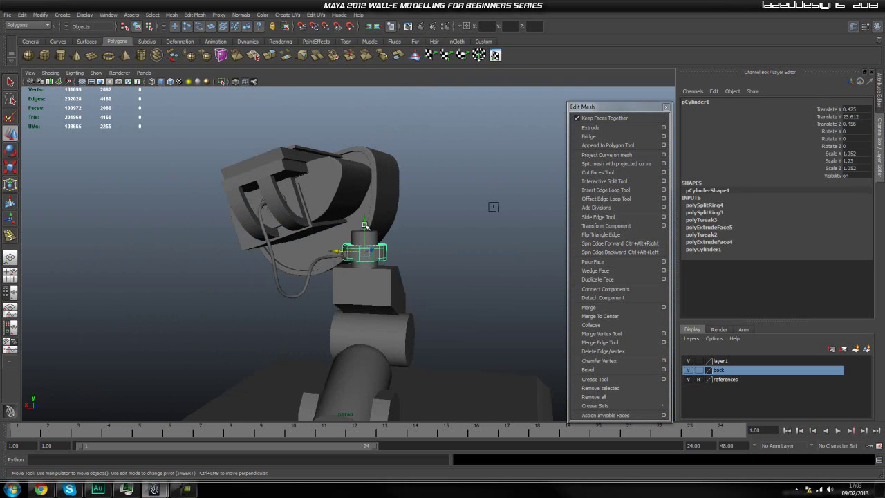
left_click_drag(365, 225, 365, 229)
left_click(472, 244)
Show the Outliner beside the perspective view to list the scene's unnamed objects.
left_click_drag(473, 244, 292, 309, "alt")
scroll(391, 277, "up", 5)
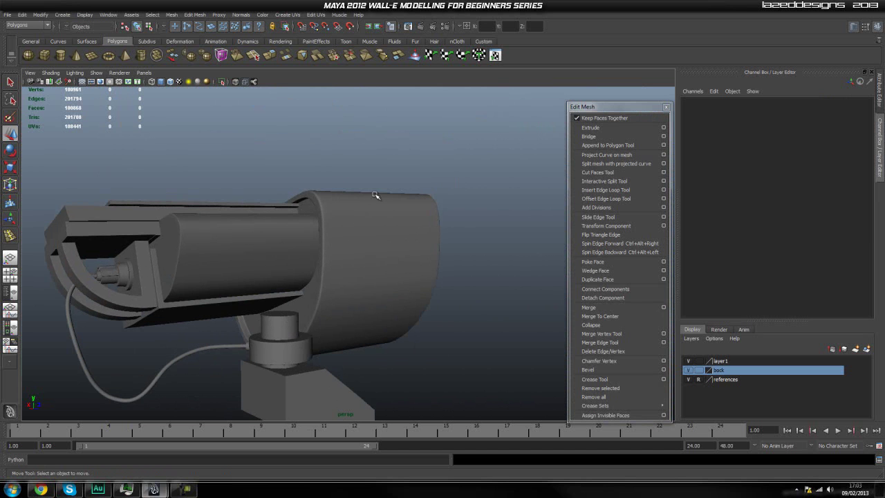
left_click_drag(357, 287, 394, 217, "alt")
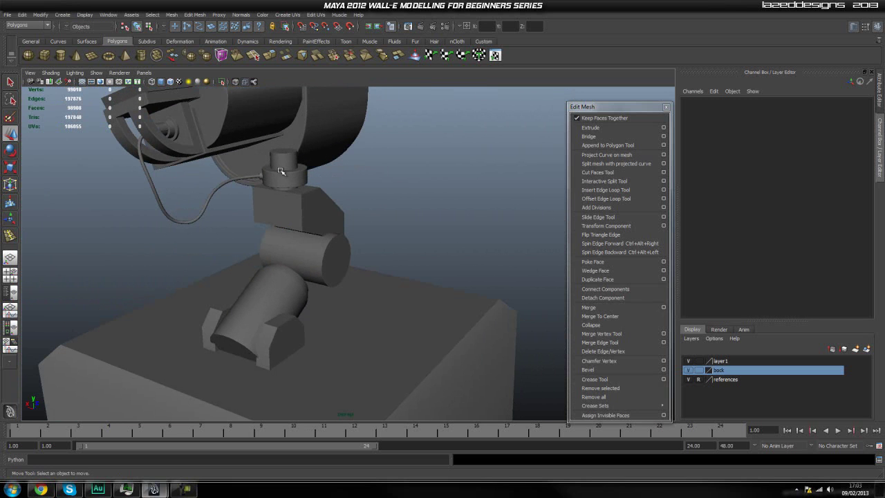
left_click_drag(352, 270, 325, 325, "alt")
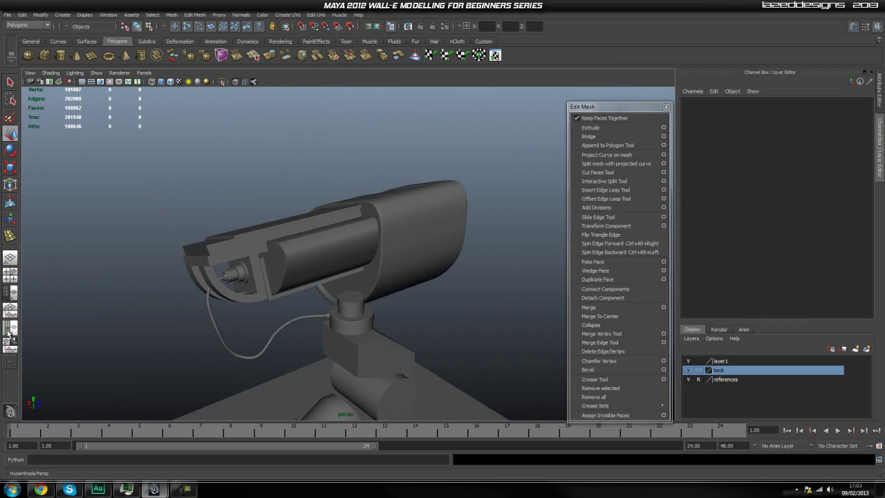
left_click(10, 291)
left_click_drag(261, 253, 473, 282, "alt")
middle_click_drag(473, 282, 370, 261, "alt")
scroll(376, 273, "up", 2)
left_click(82, 177)
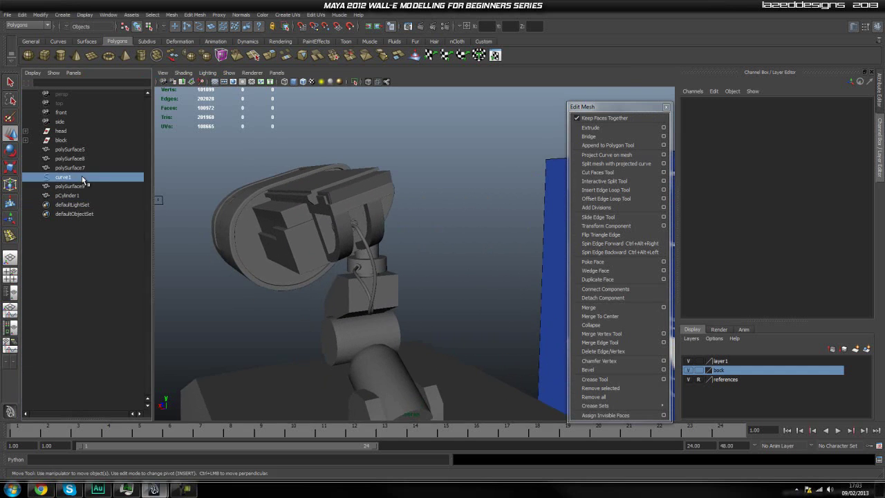
left_click(406, 185)
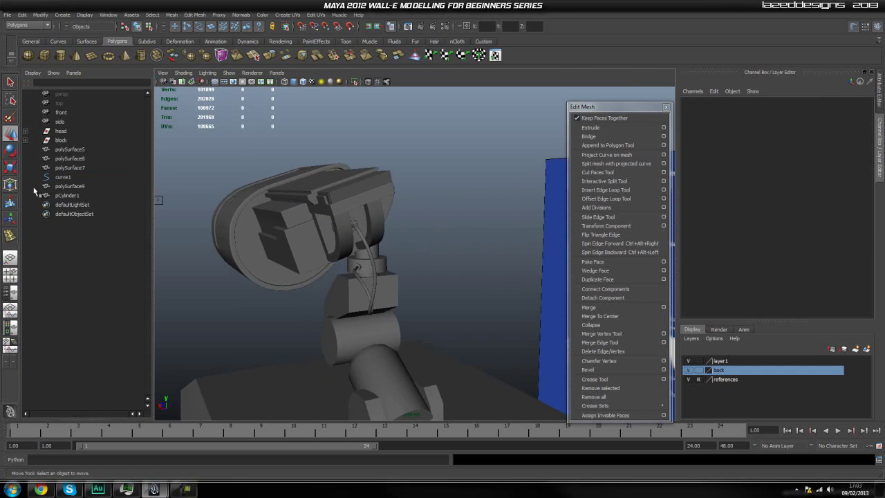
Rename polySurface5, the round plug on the back of the head, as back_head_plug.
left_click(63, 150)
scroll(311, 186, "up", 8)
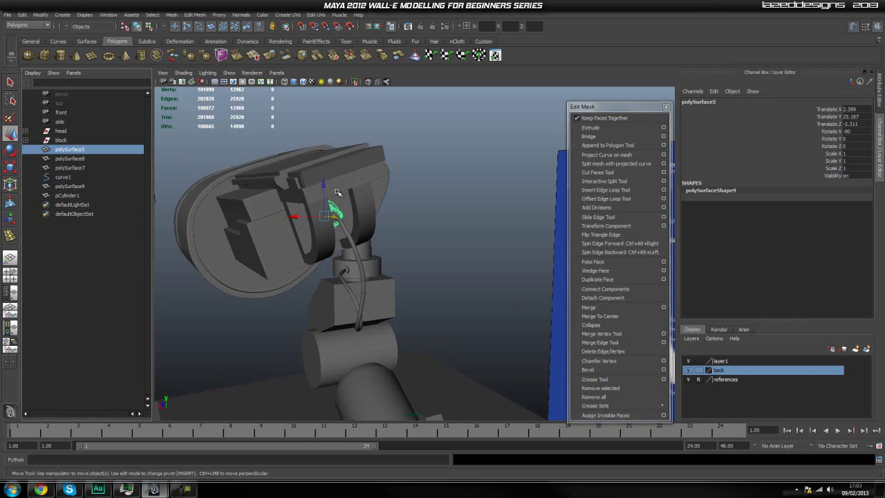
left_click_drag(311, 197, 356, 220, "alt")
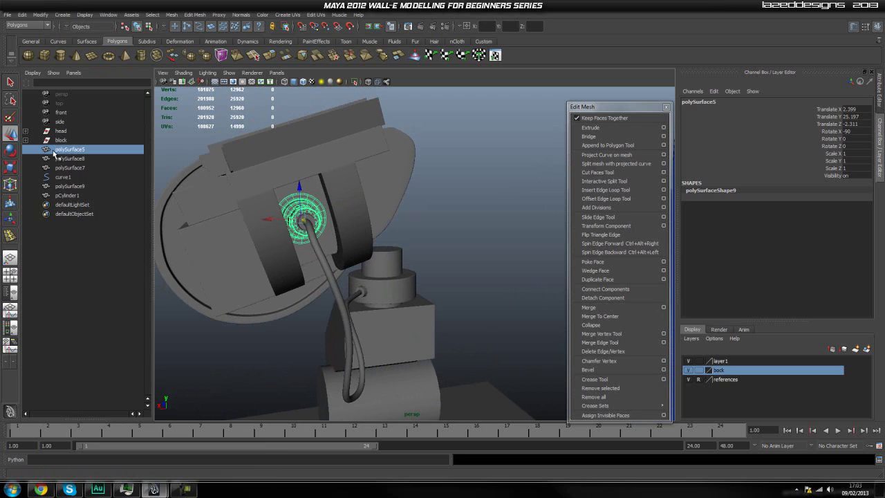
double_click(68, 149)
type("back_head_plug")
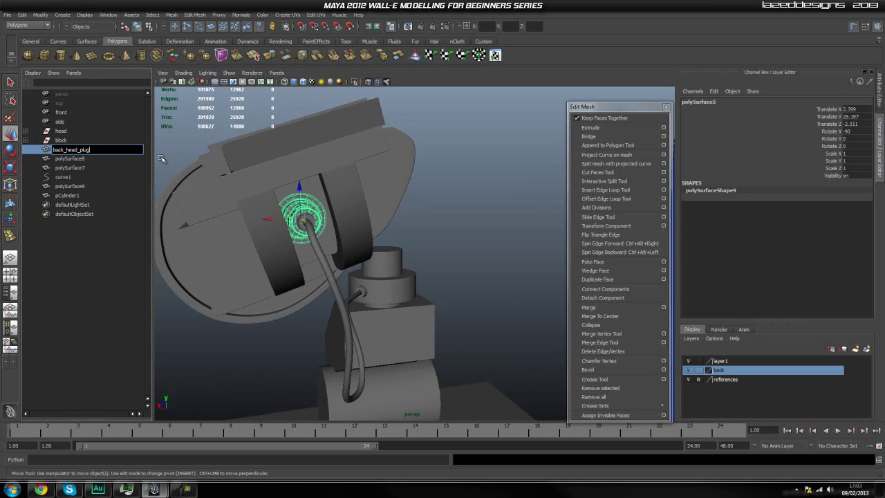
key("Return")
Rename polySurface8, the cable mesh, as back_head_cable.
left_click(63, 158)
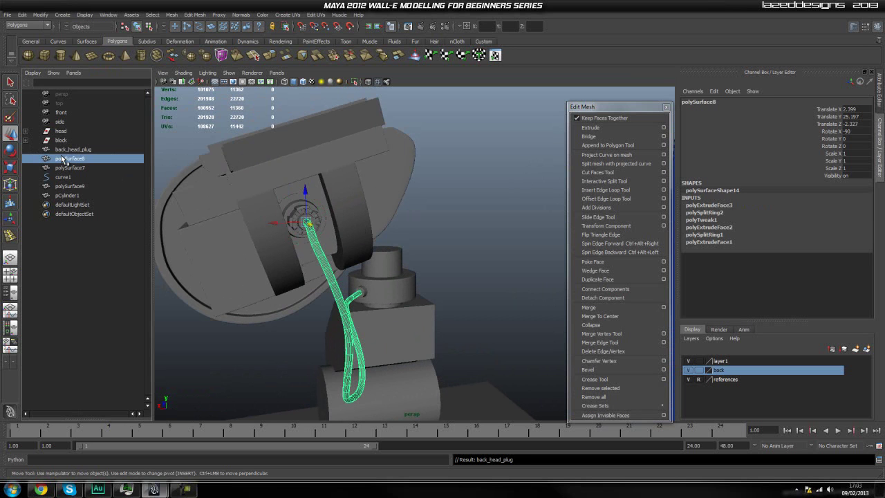
double_click(64, 158)
type("back_head_c")
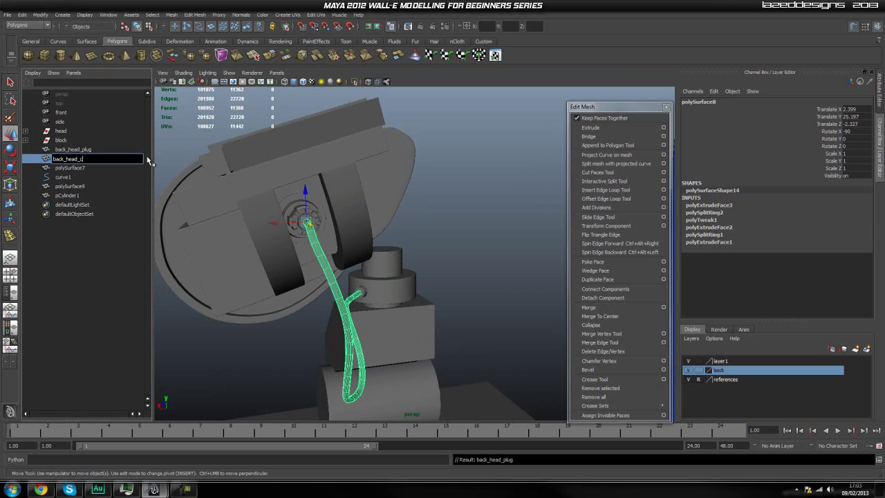
type("able")
key("Return")
Rename polySurface7, the ring where the cable enters the head plug, as back_head_cable_hole.
left_click(82, 168)
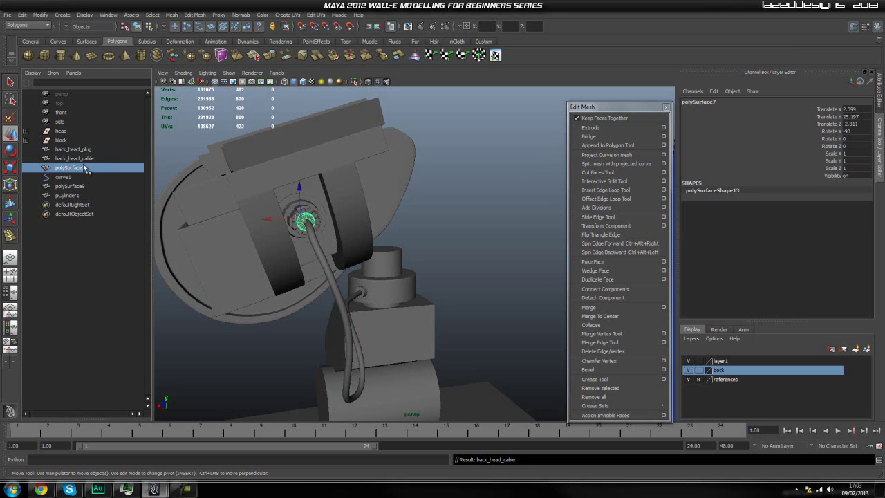
double_click(82, 169)
type("back_head_cable_hole")
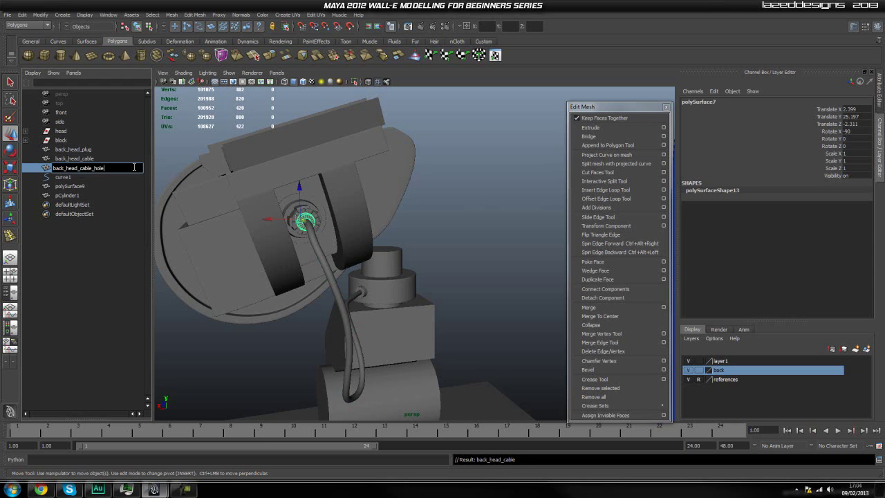
key("Return")
Rename curve1, the path curve of the cable, as back_head_cable_curve.
left_click(64, 178)
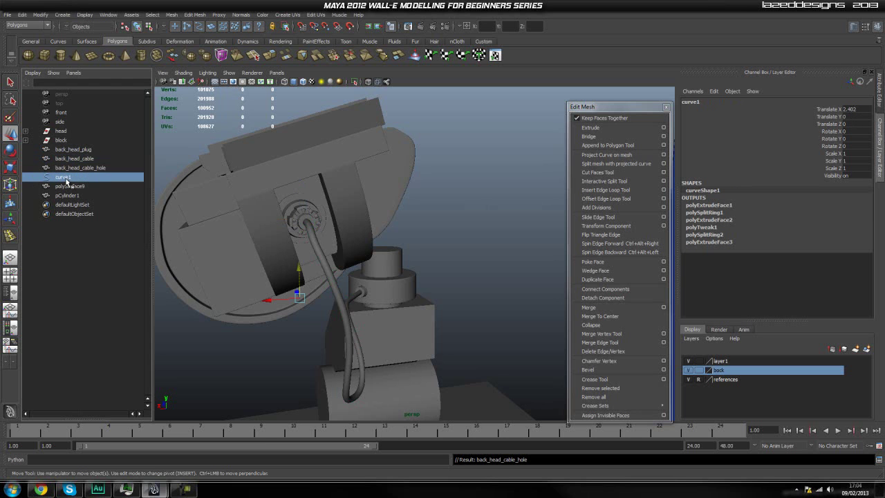
double_click(66, 178)
type("cable_curve")
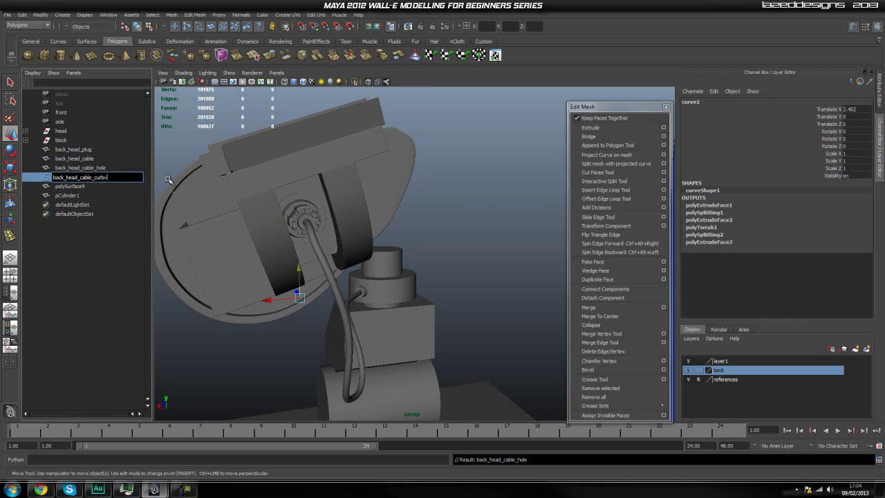
key("Return")
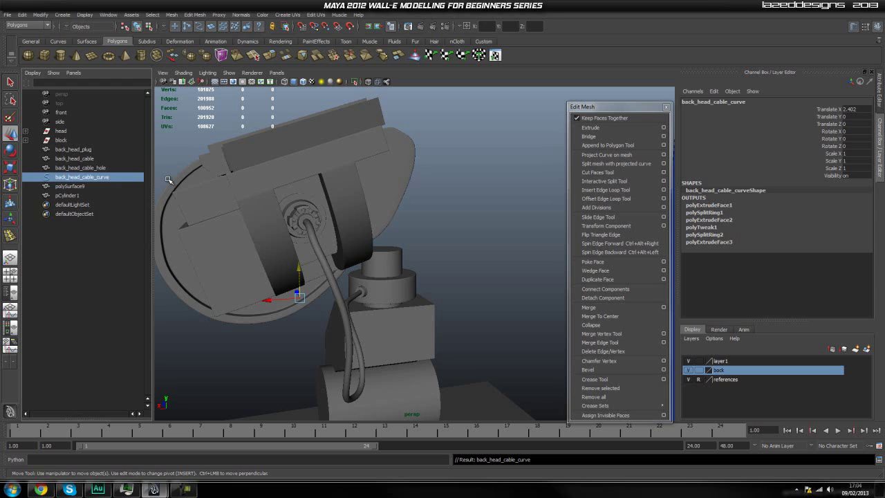
Rename polySurface9, the cable connector on the neck, as nack_cable_hole.
left_click(76, 188)
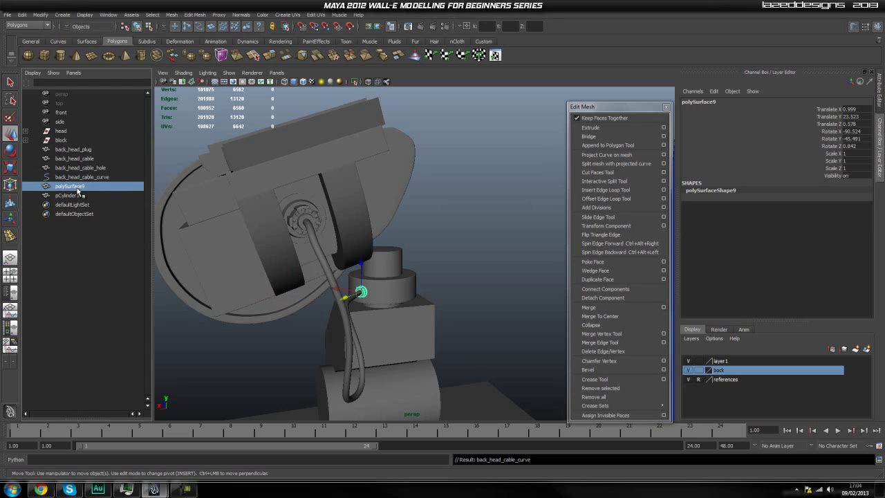
double_click(76, 187)
type("neck")
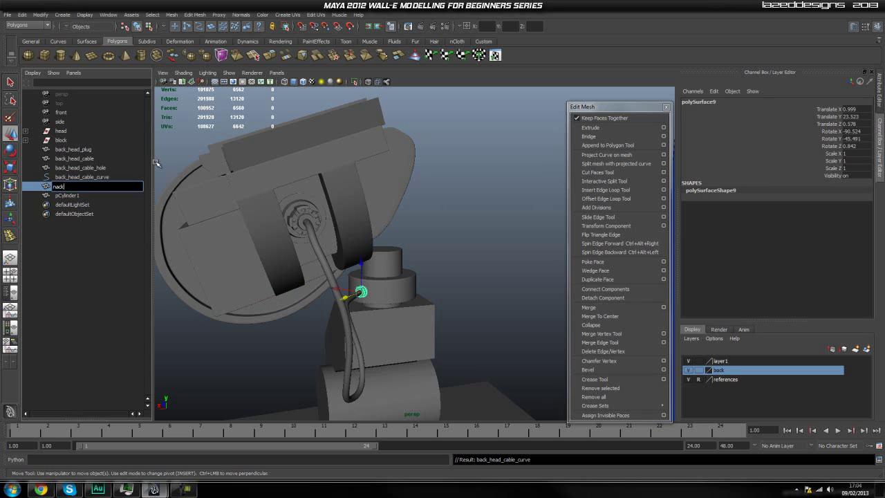
type("_cable_hole")
key("Return")
Rename pCylinder1, the wide neck cylinder, as neck_cylinder_top.
left_click(70, 196)
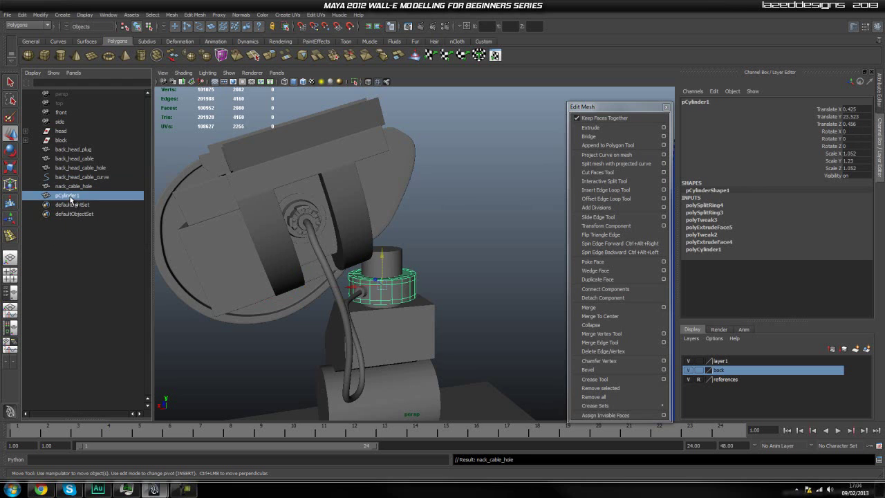
double_click(71, 197)
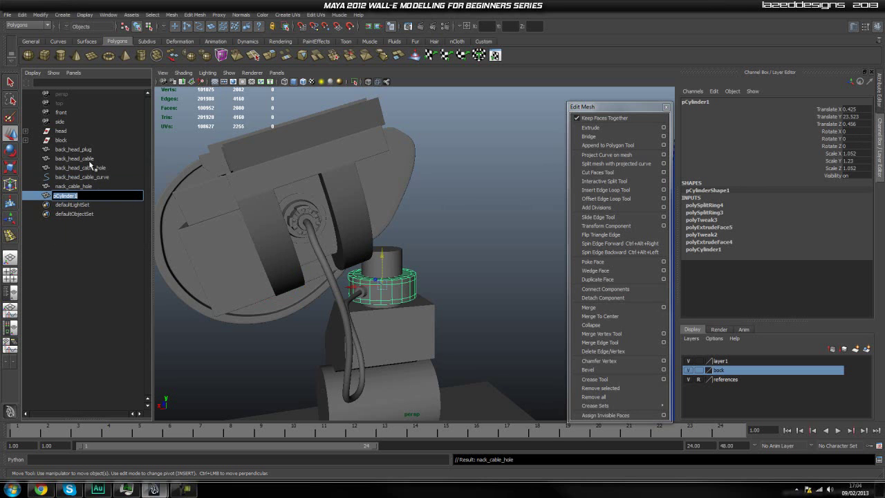
type("pap")
key("Return")
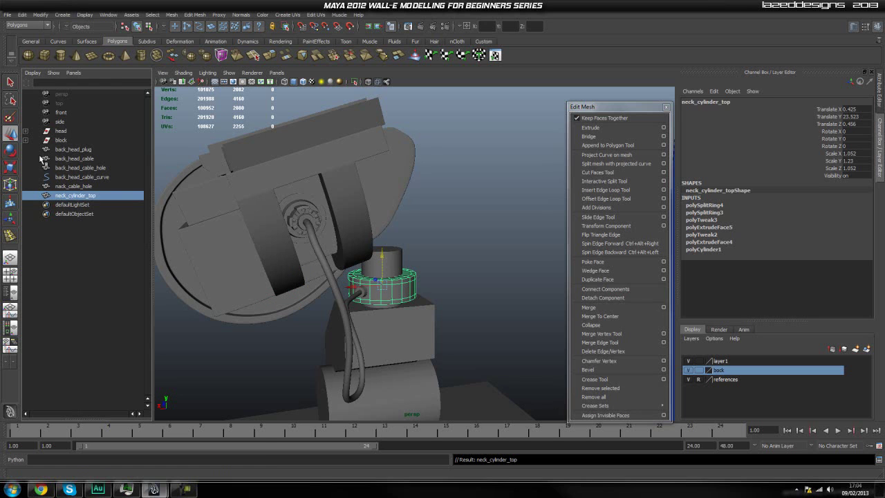
Move back_head_plug into the head_back group inside the head group.
left_click(91, 187)
left_click(88, 150)
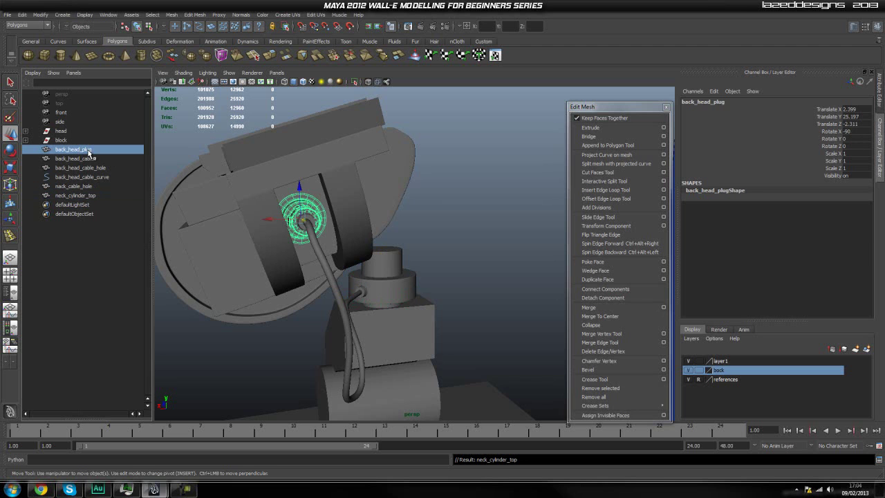
left_click(25, 130)
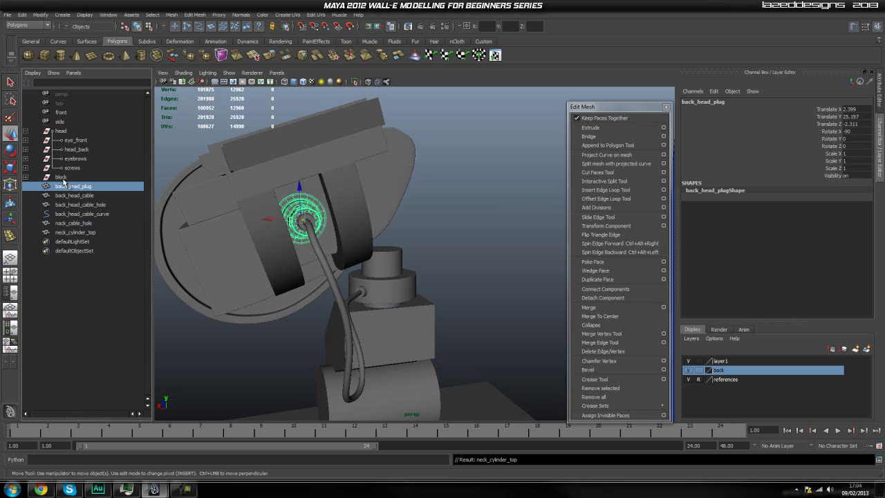
left_click(77, 195)
left_click(78, 188)
middle_click_drag(78, 188, 74, 150)
Move back_head_cable, back_head_cable_hole and back_head_cable_curve into the head_back group.
left_click(78, 187)
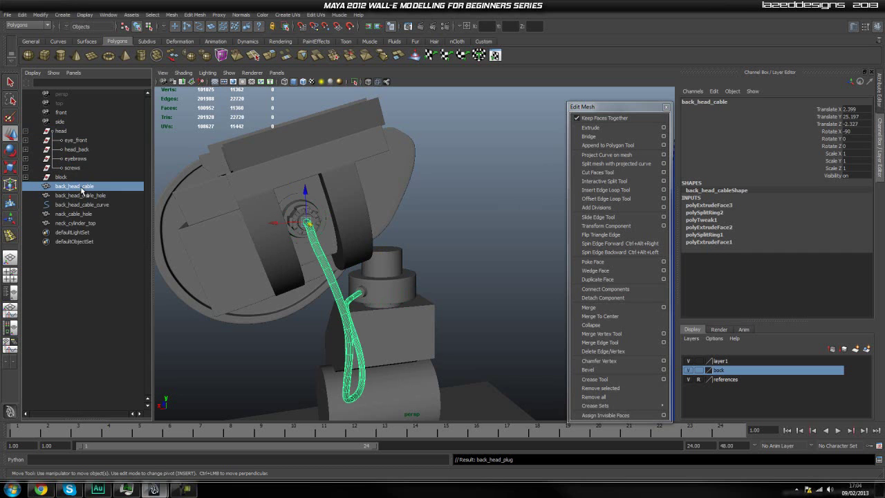
middle_click_drag(81, 189, 84, 154)
left_click(77, 186)
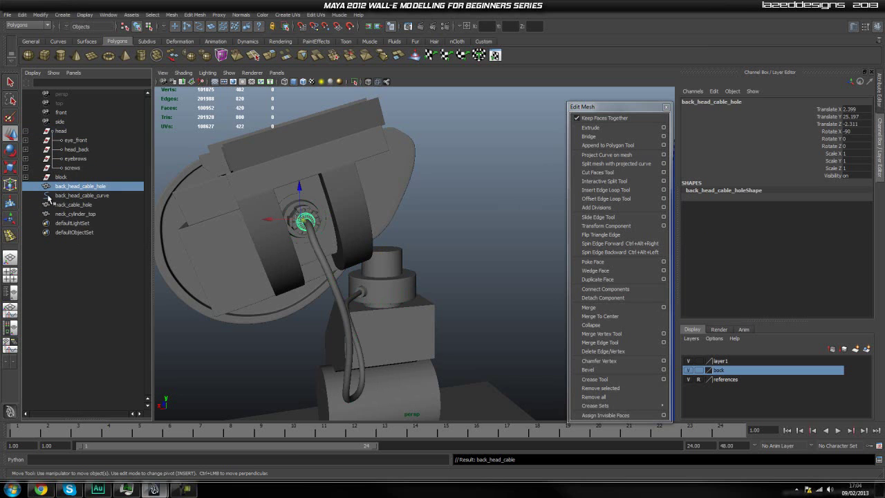
middle_click_drag(92, 189, 85, 151)
left_click(83, 186)
middle_click_drag(82, 188, 78, 148)
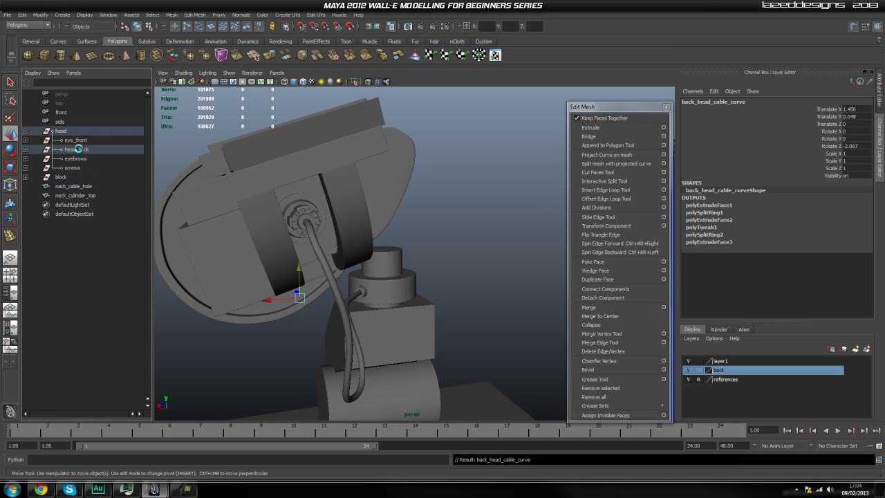
Check nack_cable_hole, neck_cylinder_top and the head group in the model to see which parts belong to the head.
left_click(74, 186)
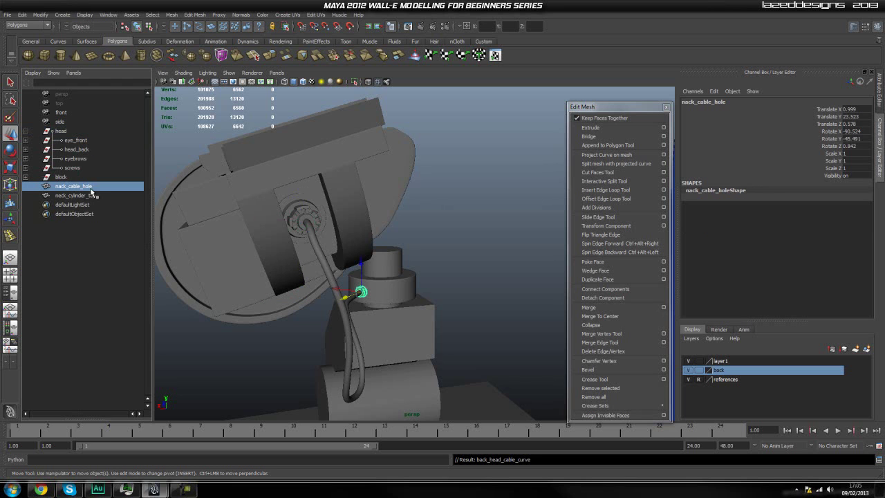
left_click(88, 196)
left_click(80, 186)
left_click(86, 195)
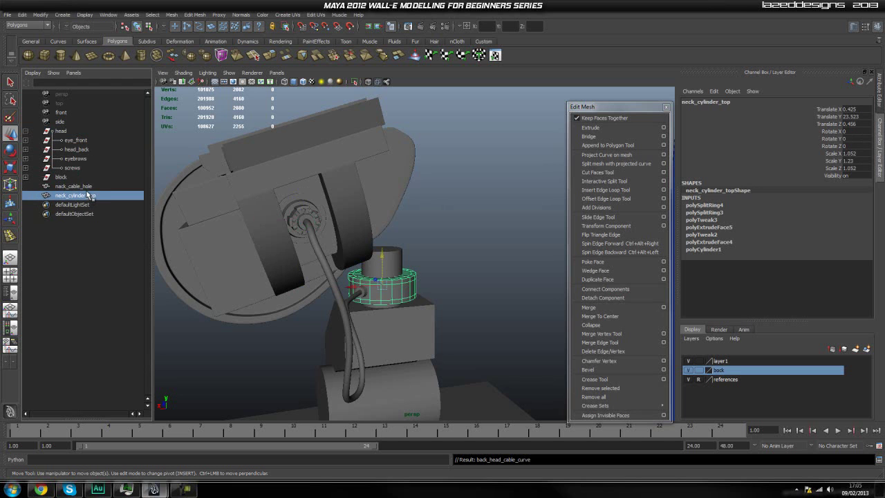
left_click(88, 187)
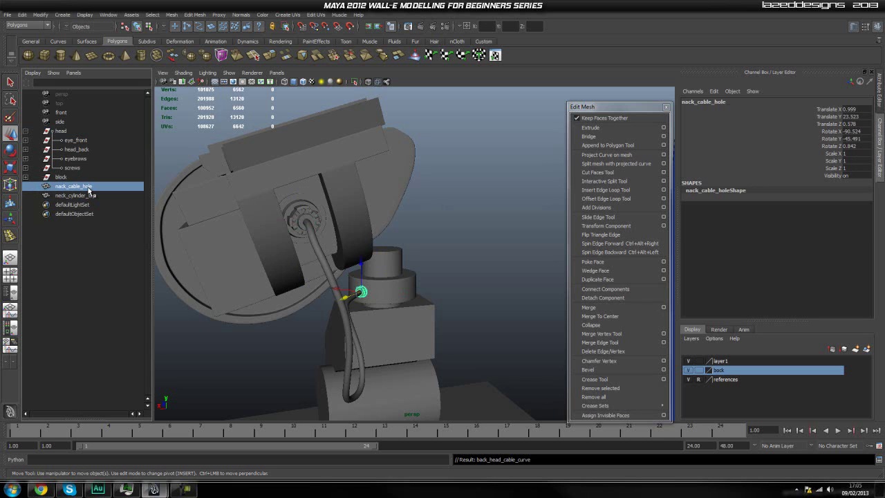
left_click(456, 176)
left_click_drag(456, 176, 352, 266, "alt")
left_click(26, 131)
left_click(60, 132)
left_click_drag(241, 213, 339, 247, "alt")
scroll(281, 234, "up", 4)
scroll(283, 237, "down", 8)
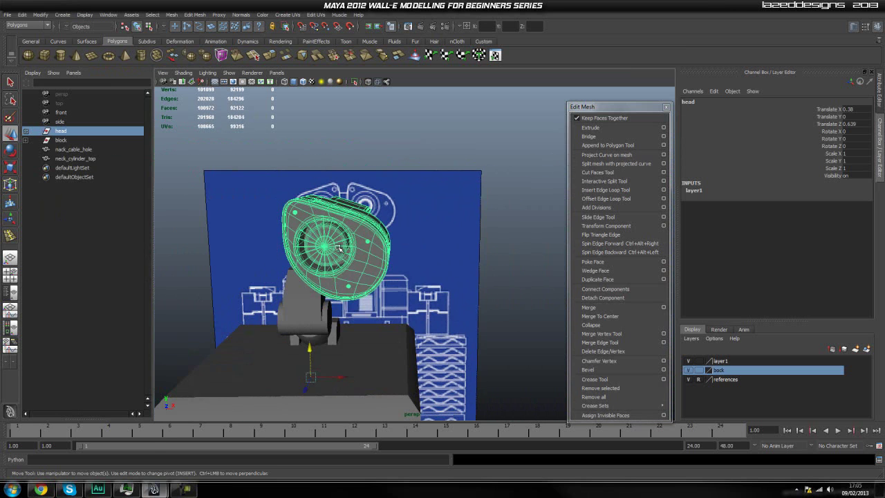
left_click(86, 160)
left_click_drag(318, 204, 218, 201, "alt")
scroll(313, 232, "up", 2)
scroll(313, 233, "up", 4)
middle_click_drag(317, 210, 331, 233, "alt")
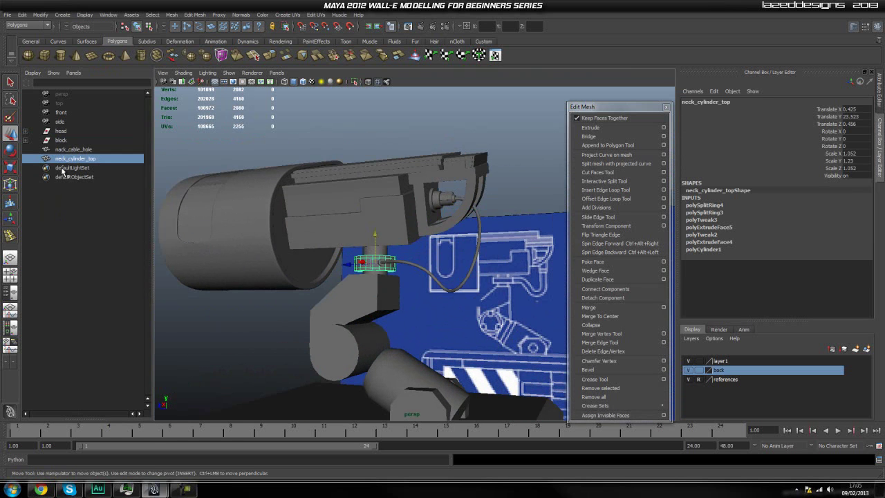
Move nack_cable_hole into the head_back group of the head and clear the selection.
left_click(73, 150)
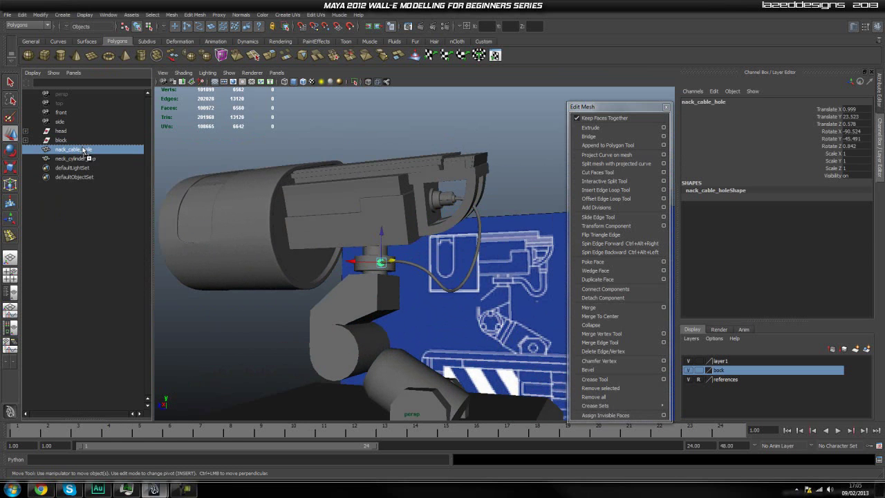
left_click(25, 130)
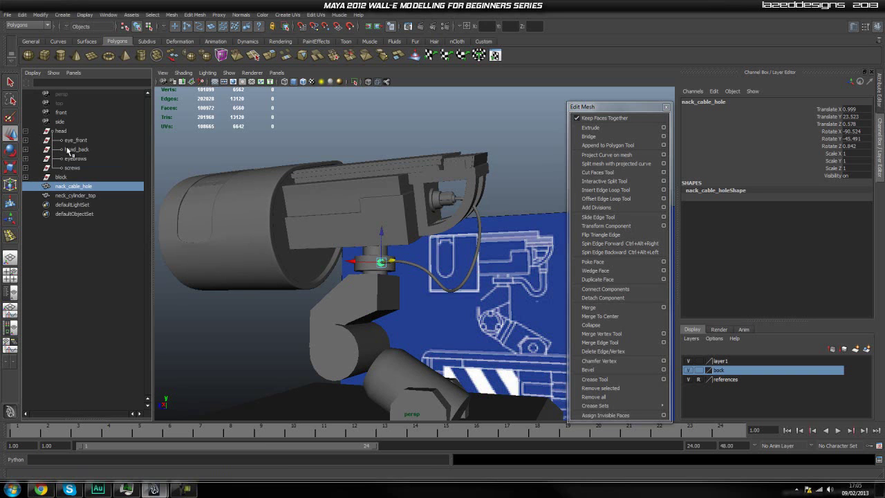
middle_click_drag(72, 149, 34, 147)
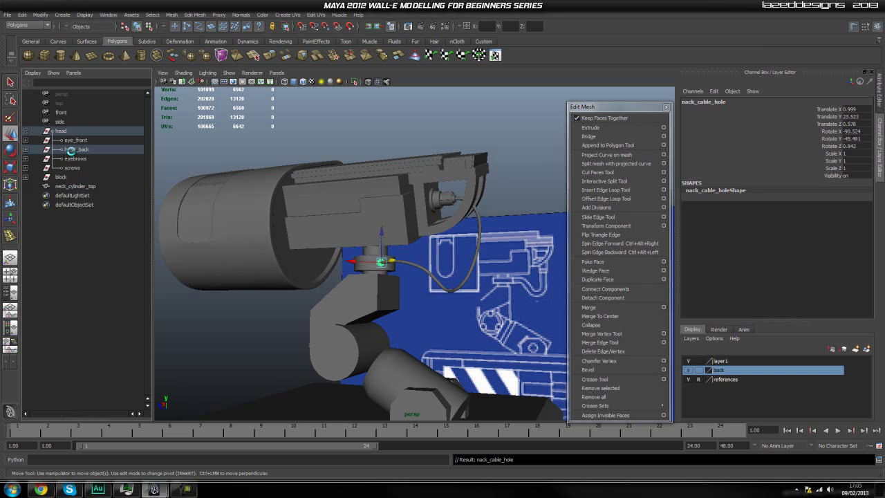
left_click(25, 132)
left_click(188, 266)
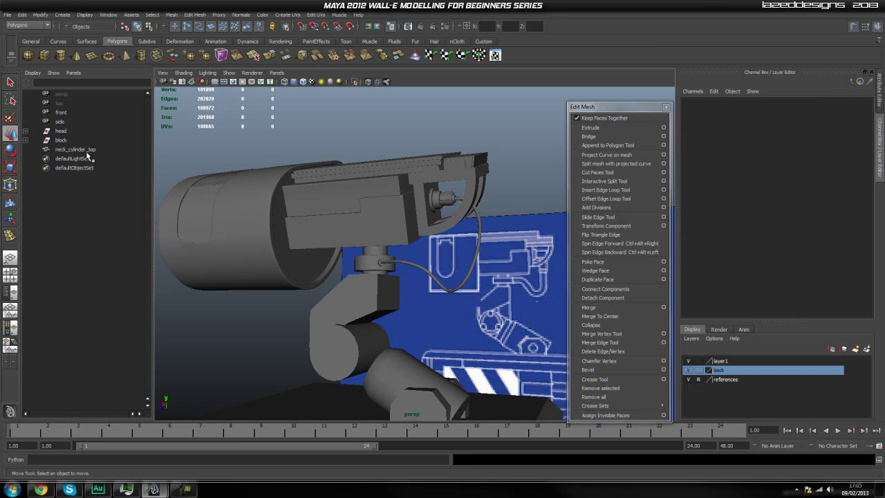
Duplicate the whole head group and centre the duplicate's pivot.
left_click(89, 132)
scroll(250, 240, "down", 3)
left_click_drag(250, 241, 353, 248, "alt")
key("ctrl+d")
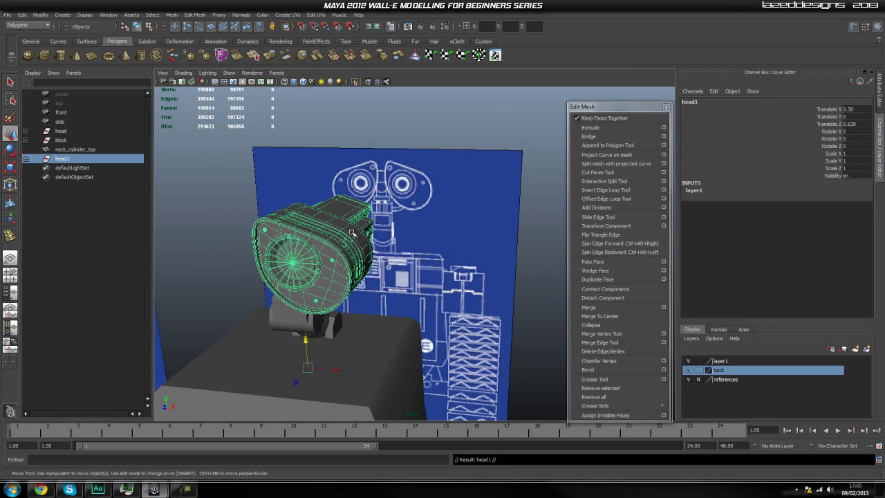
key("space")
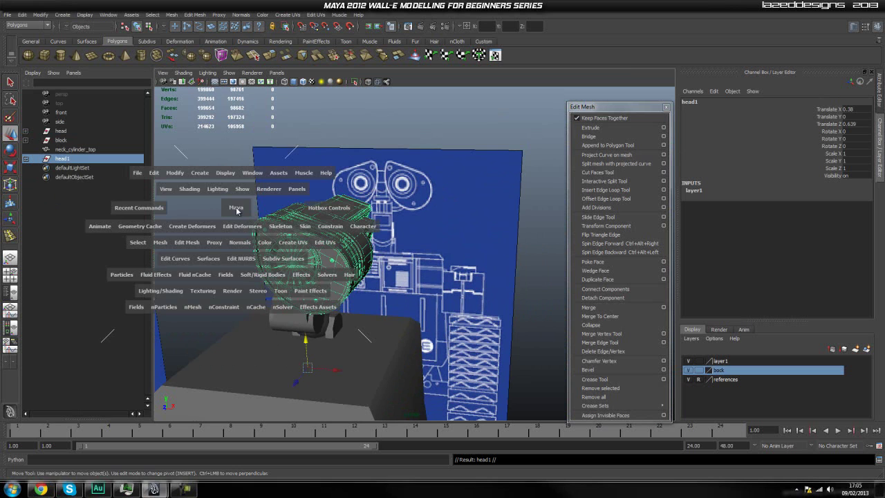
left_click(174, 174)
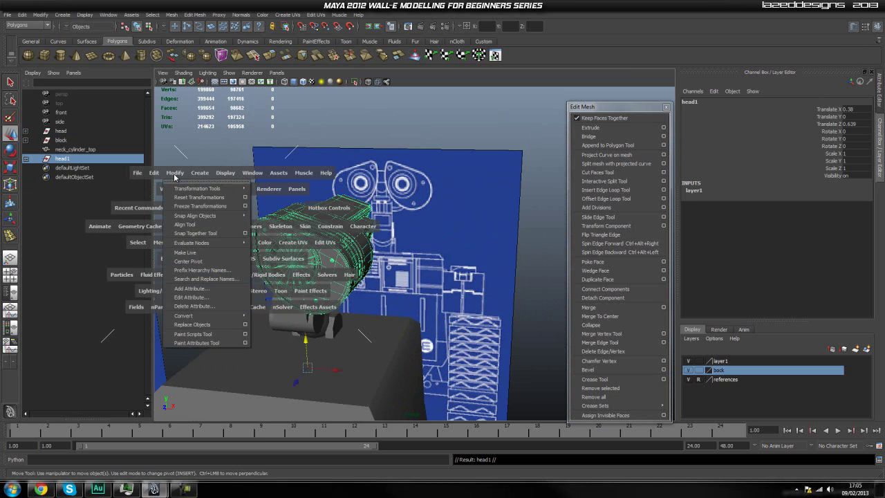
left_click(205, 260)
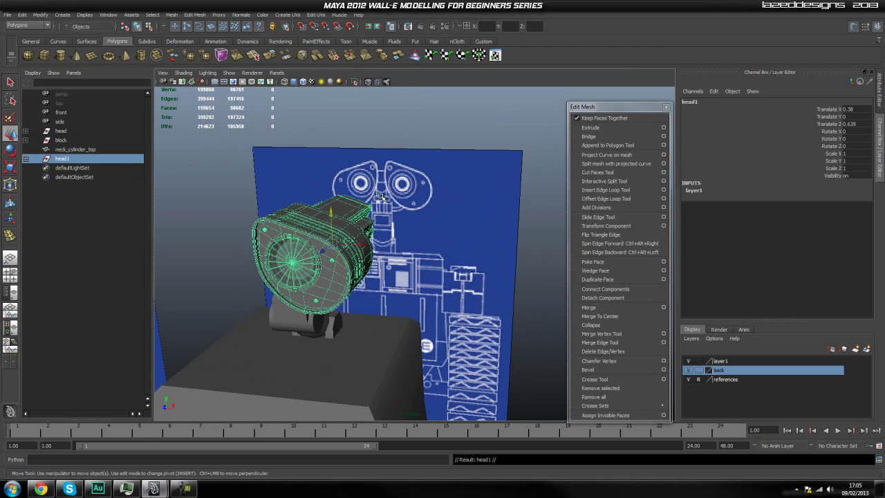
Mirror the duplicate head with a Scale X of -1 and move it to about -4.502 in X, over the front reference's second eye.
key("r")
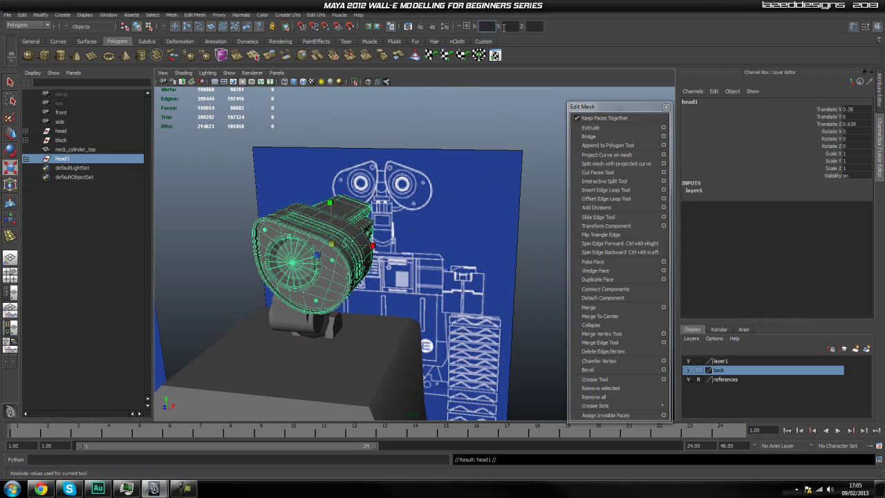
key("Return")
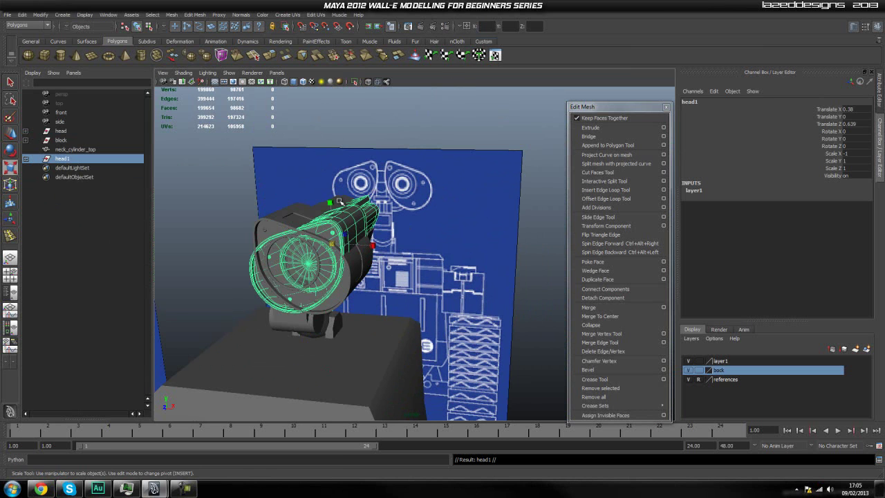
key("w")
left_click_drag(300, 243, 269, 240)
key("space")
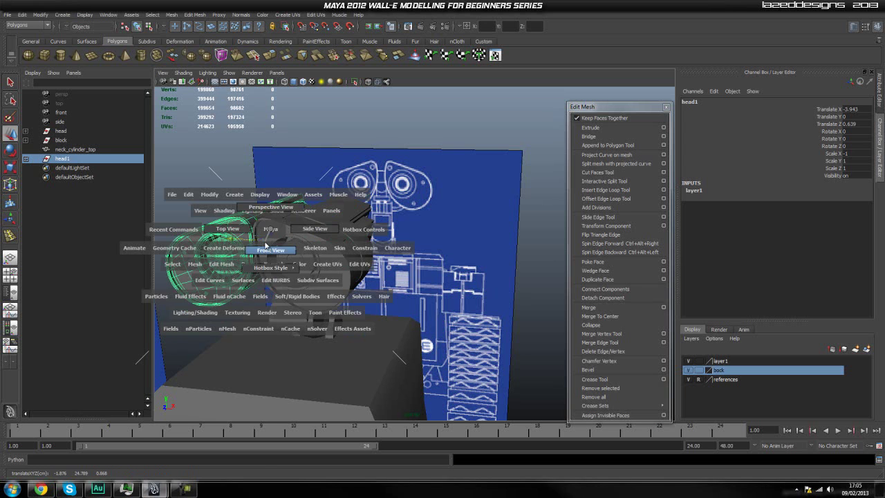
left_click(265, 245)
left_click_drag(258, 208, 233, 201)
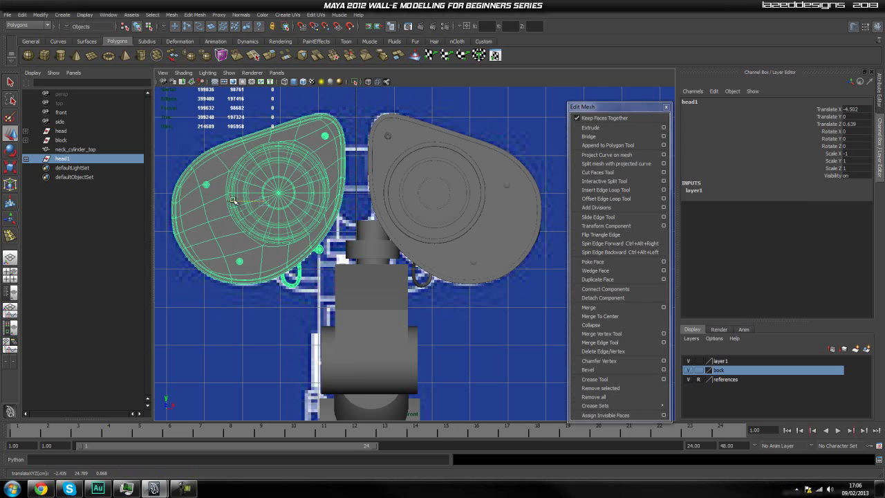
Examine the mirrored head beside the original from the front and back, including how both cables reach the neck cylinder.
left_click(348, 167)
key("space")
left_click_drag(346, 167, 345, 145)
left_click_drag(477, 207, 406, 200, "alt")
scroll(391, 222, "up", 4)
middle_click_drag(453, 235, 407, 231, "alt")
left_click_drag(401, 231, 298, 239, "alt")
middle_click_drag(297, 238, 202, 251, "alt")
scroll(385, 240, "up", 3)
left_click_drag(325, 247, 465, 246, "alt")
middle_click_drag(309, 244, 215, 239, "alt")
left_click_drag(216, 239, 110, 226, "alt")
middle_click_drag(406, 234, 420, 233, "alt")
left_click_drag(420, 233, 325, 263, "alt")
Try moving the mirrored head closer to the neck, to about -3.661 in X, and undo the move.
left_click(65, 131)
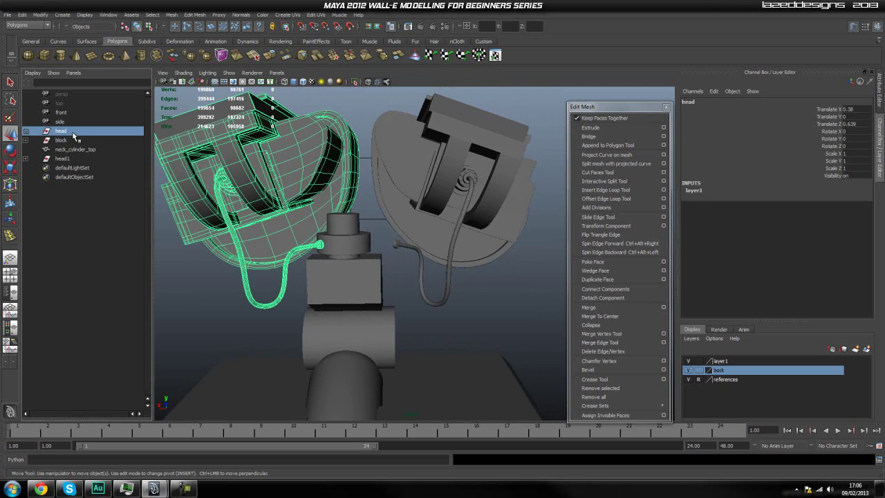
left_click(71, 140)
left_click(63, 158)
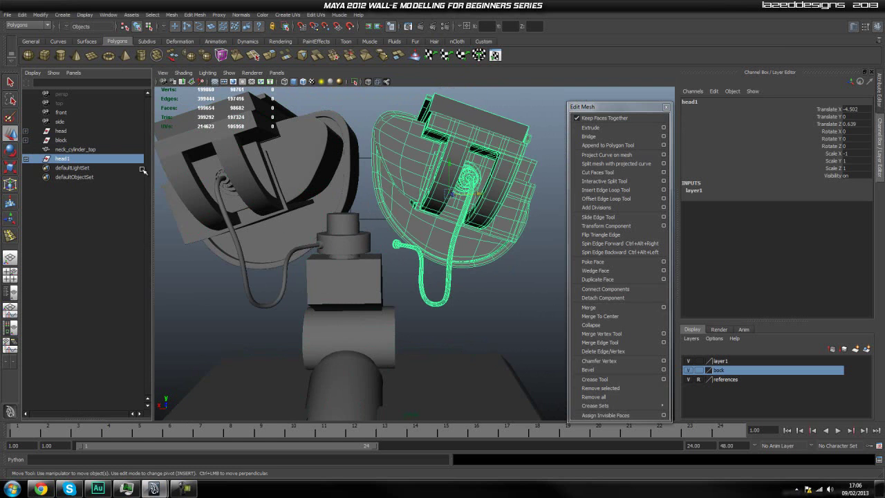
left_click_drag(482, 197, 470, 220)
middle_click_drag(471, 220, 357, 214, "alt")
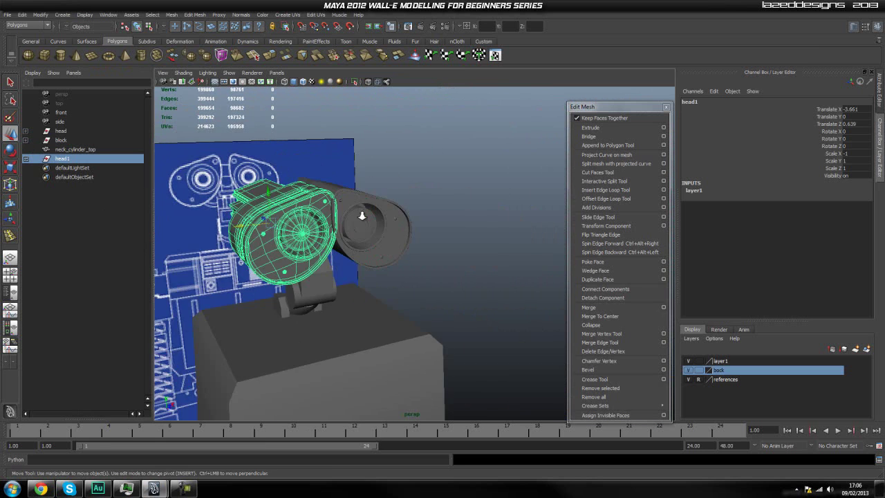
scroll(346, 217, "up", 3)
left_click_drag(343, 217, 399, 222, "alt")
middle_click_drag(399, 222, 399, 222, "alt")
key("ctrl+z")
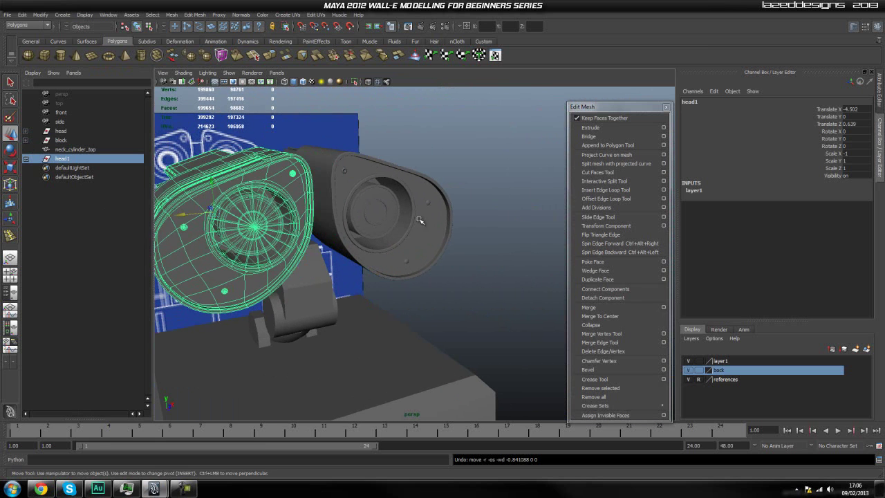
Inspect the backs of both heads, their plugs and the cables running to the neck from several angles.
left_click(484, 186)
scroll(484, 185, "down", 3)
left_click_drag(483, 189, 423, 223, "alt")
scroll(452, 244, "up", 5)
scroll(454, 245, "down", 2)
middle_click_drag(423, 223, 426, 222, "alt")
left_click_drag(427, 222, 326, 244, "alt")
right_click_drag(325, 245, 391, 249, "alt")
left_click_drag(391, 249, 477, 239, "alt")
middle_click_drag(419, 228, 384, 190, "alt")
left_click_drag(336, 132, 365, 257, "alt")
right_click_drag(366, 257, 291, 247, "alt")
middle_click_drag(456, 215, 266, 236, "alt")
middle_click_drag(428, 219, 338, 255, "alt")
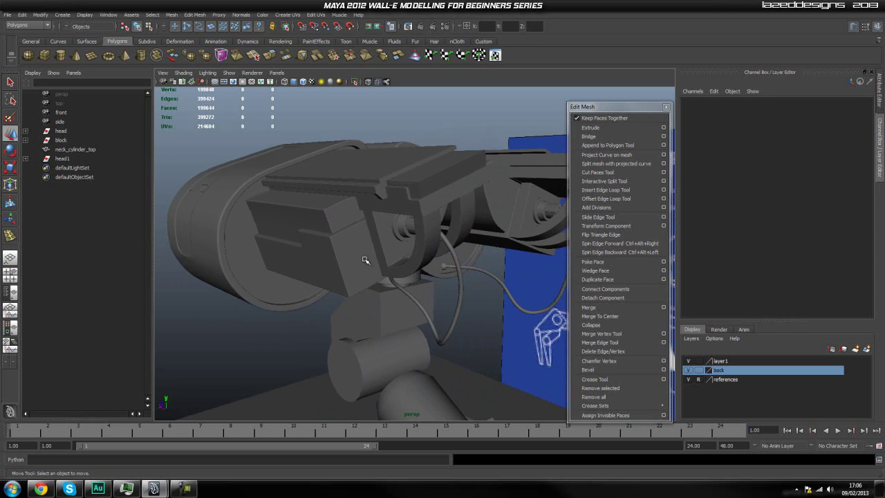
left_click_drag(339, 255, 394, 261, "alt")
middle_click_drag(393, 260, 412, 254, "alt")
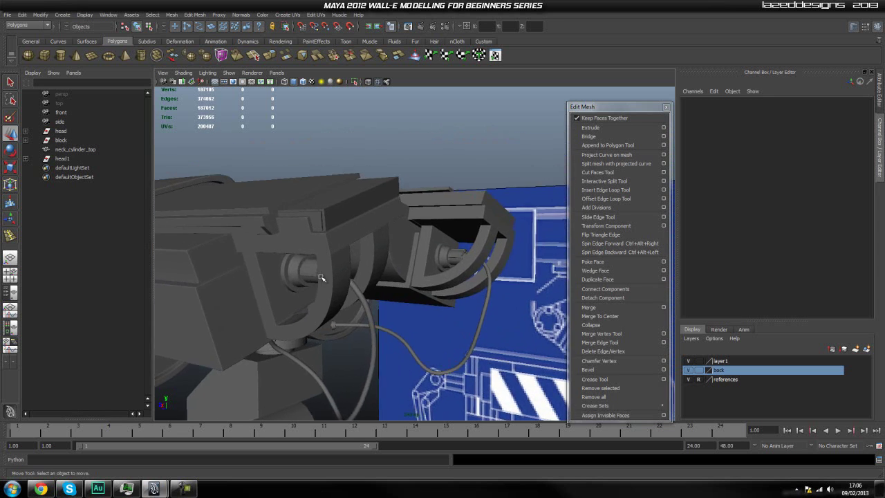
left_click(306, 280)
left_click(399, 373)
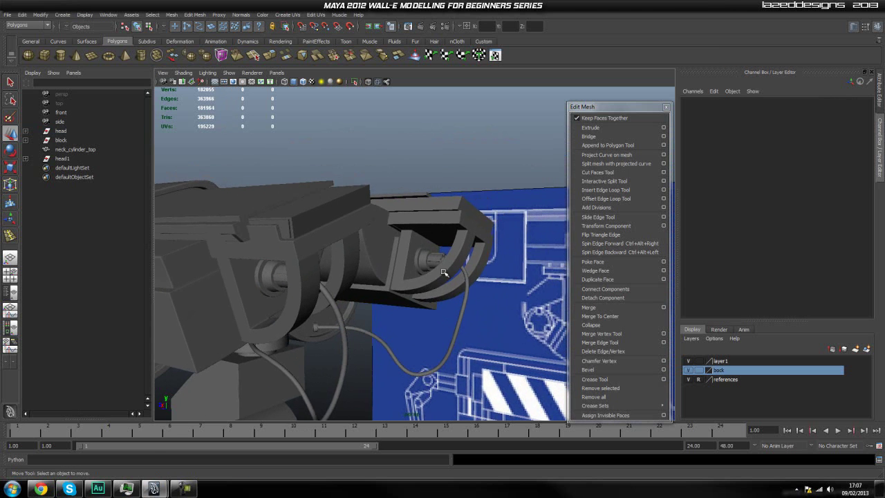
left_click_drag(482, 313, 388, 220, "alt")
middle_click_drag(389, 219, 335, 346, "alt")
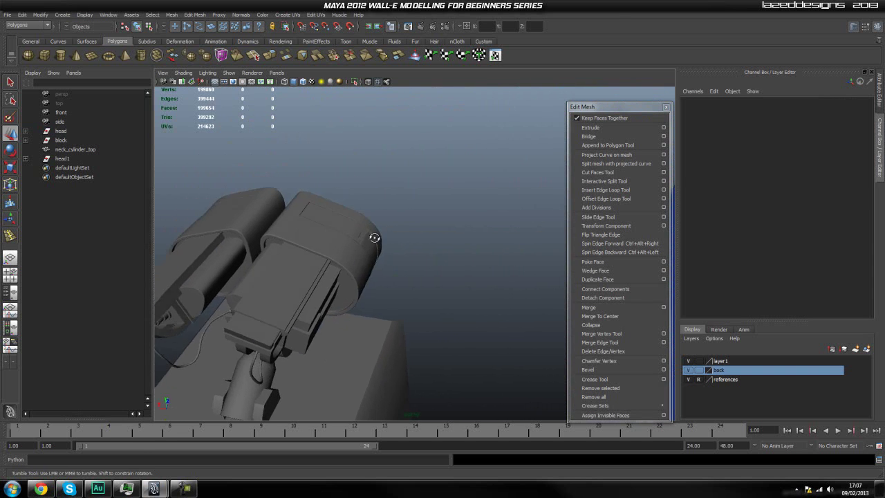
Inspect the paired heads and neck from the front, above and below against the reference images.
left_click_drag(374, 238, 358, 250, "alt")
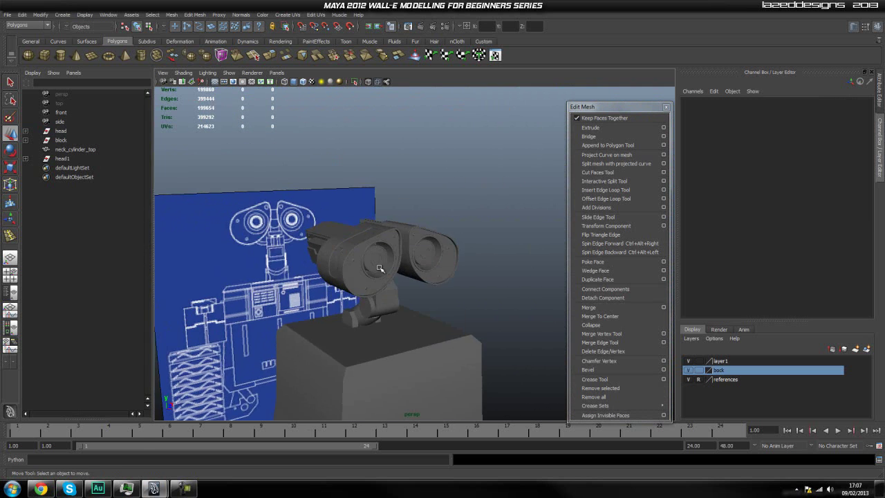
middle_click_drag(358, 250, 336, 178, "alt")
scroll(341, 208, "up", 5)
left_click_drag(343, 213, 344, 235, "alt")
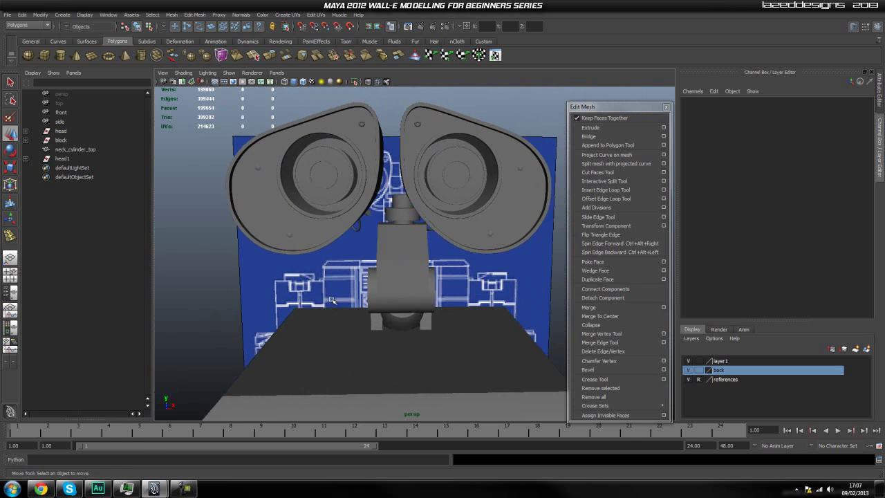
scroll(358, 300, "down", 4)
left_click(349, 203)
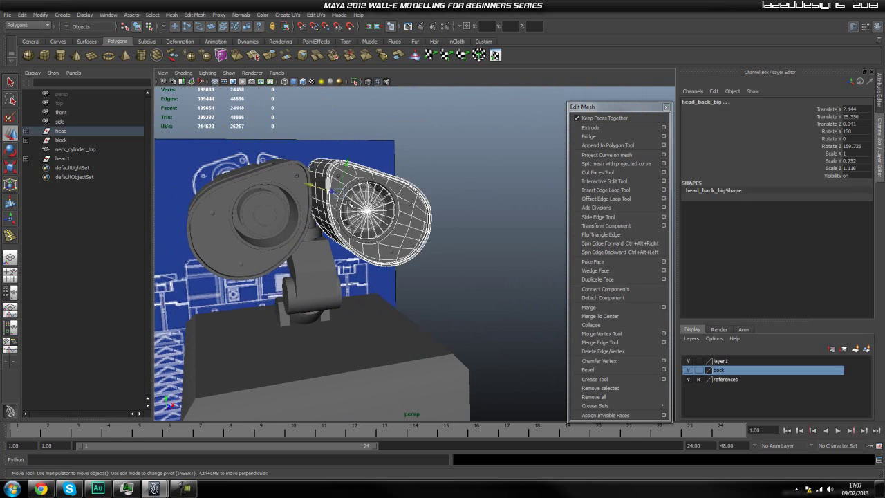
left_click(474, 162)
left_click_drag(475, 162, 433, 307, "alt")
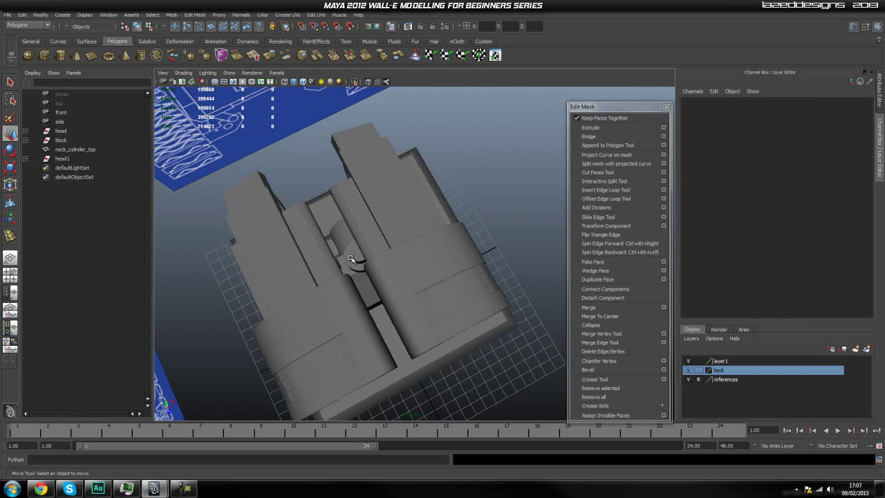
left_click_drag(335, 239, 394, 309, "alt")
left_click_drag(385, 268, 355, 236, "alt")
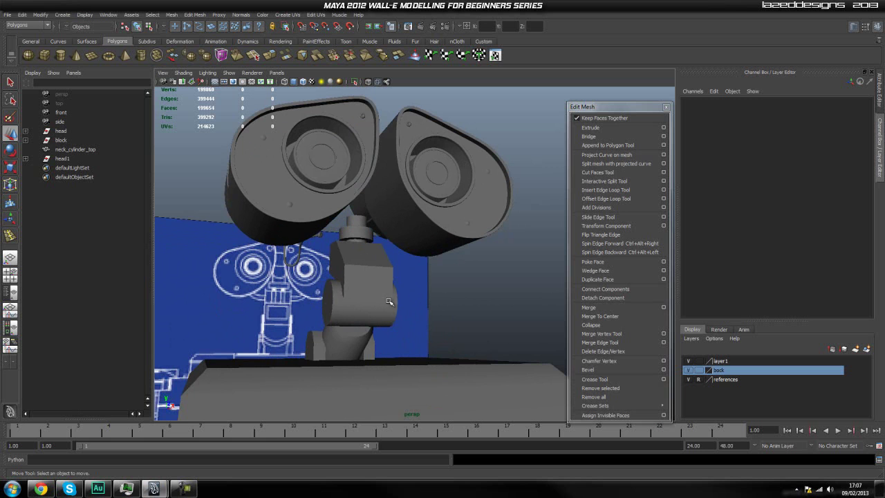
Examine the paired heads, rear cables and neck joints from the side, back and front against the side reference.
left_click_drag(474, 282, 301, 303, "alt")
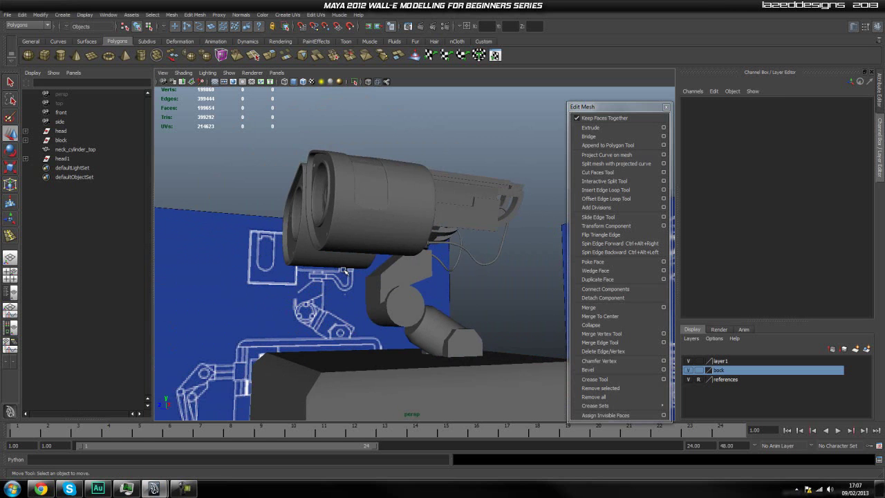
left_click_drag(484, 276, 425, 258, "alt")
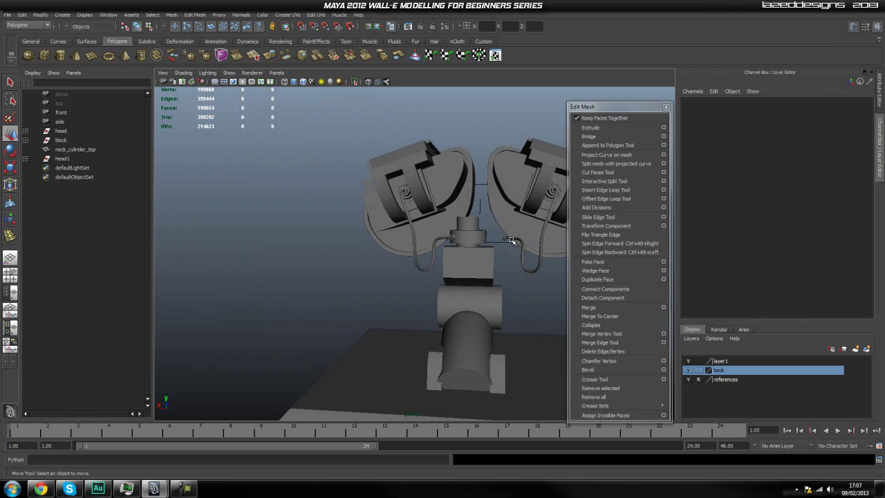
left_click_drag(373, 264, 398, 286, "alt")
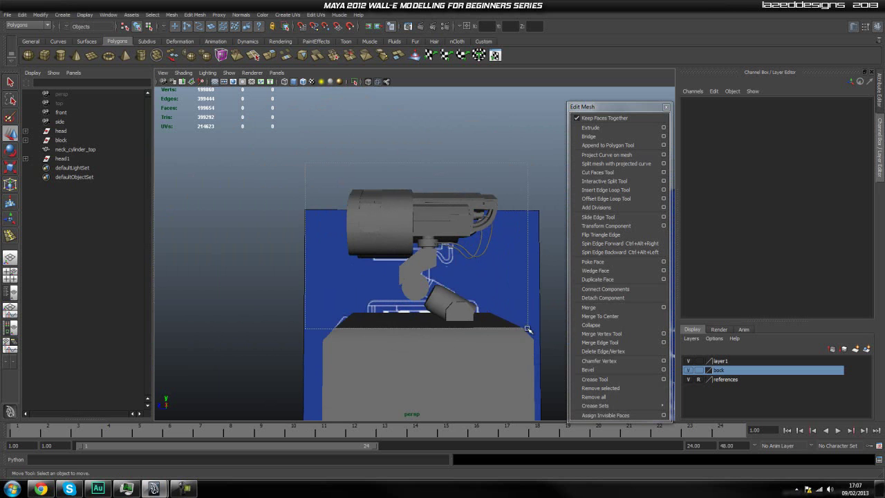
left_click_drag(533, 315, 535, 316)
left_click(268, 283)
left_click_drag(268, 282, 351, 323, "alt")
middle_click_drag(351, 324, 347, 265, "alt")
right_click_drag(263, 260, 289, 270, "alt")
left_click_drag(289, 270, 284, 256, "alt")
Inspect the main body block beneath the heads and compare the whole model with the front and side blueprints.
left_click(350, 256)
left_click(486, 374)
left_click(425, 277)
middle_click_drag(470, 280, 414, 296, "alt")
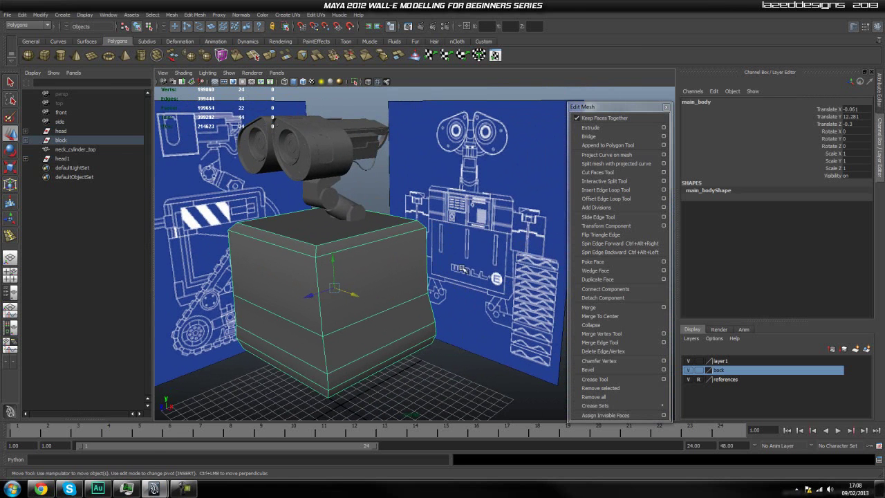
left_click(468, 335)
middle_click_drag(468, 337, 363, 296, "alt")
middle_click_drag(463, 297, 398, 285, "alt")
left_click_drag(323, 255, 392, 269, "alt")
middle_click_drag(340, 273, 289, 272, "alt")
middle_click_drag(348, 251, 350, 335, "alt")
left_click_drag(405, 250, 361, 255, "alt")
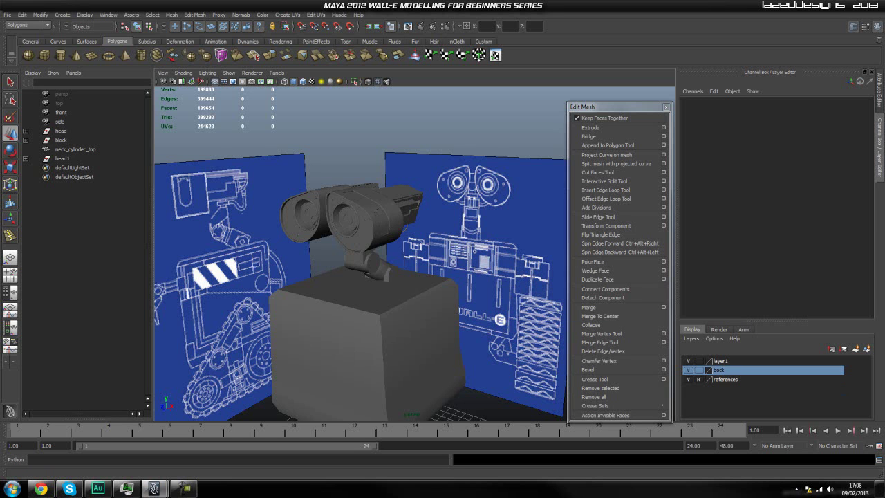
key("alt+Tab")
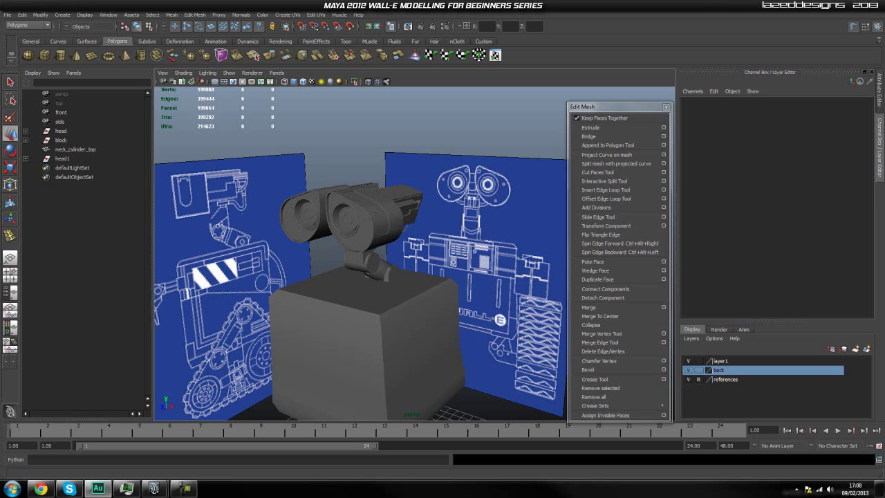
key("alt+Tab")
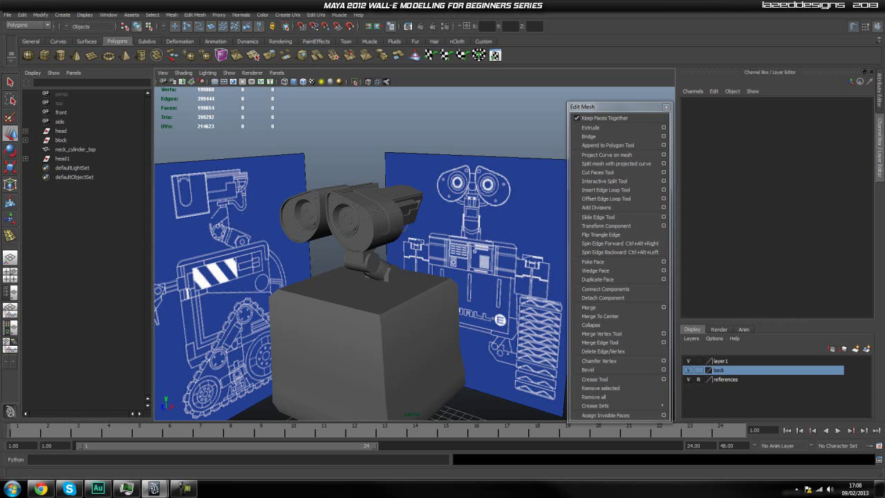